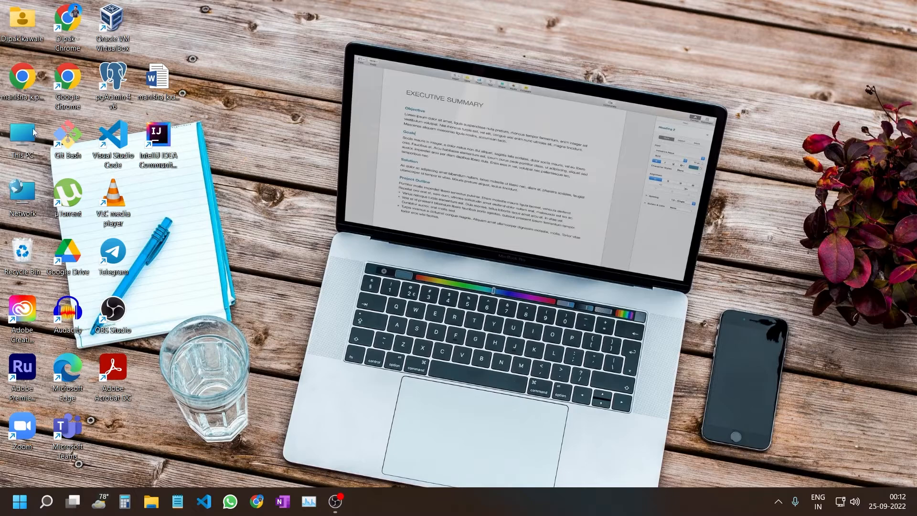
# Open Chrome with the INFOTECH profile, search for "oracle vm virtualbox" and open the VirtualBox website's downloads page.
pyautogui.doubleClick(68, 92)
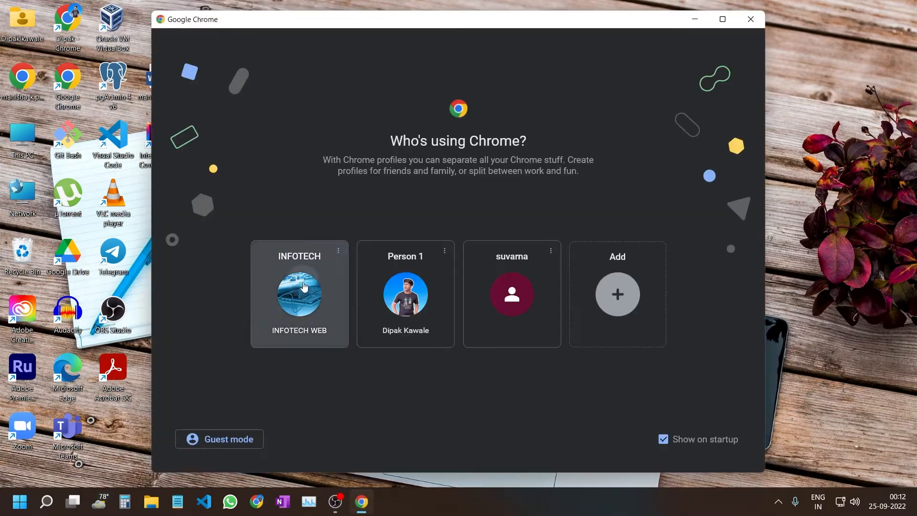
pyautogui.click(299, 296)
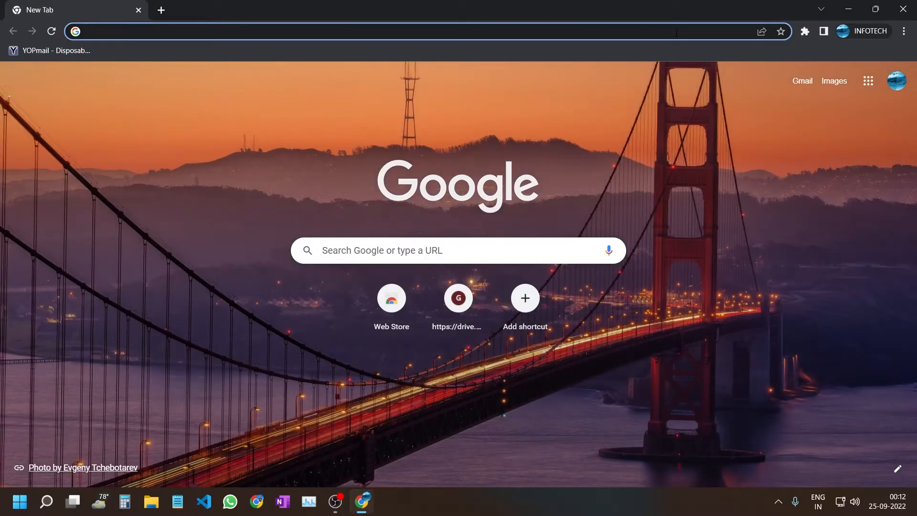
pyautogui.write('oracle')
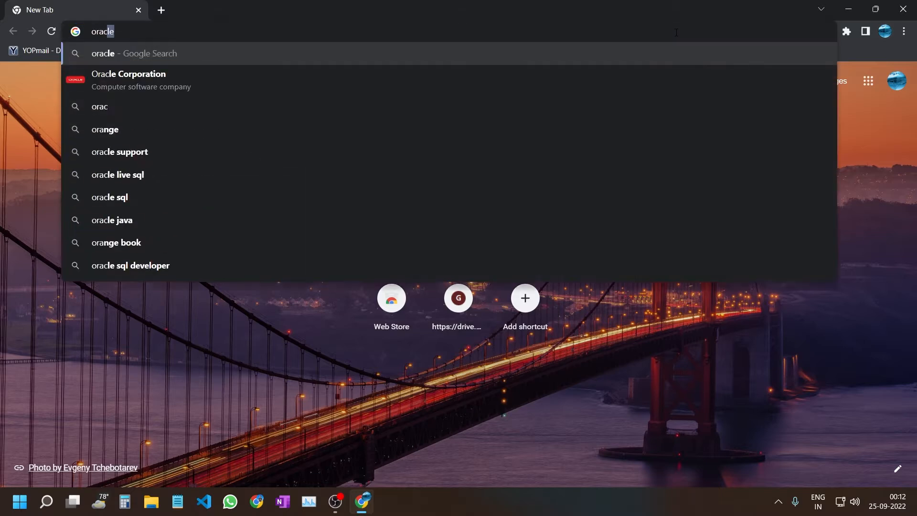
pyautogui.write(' vm virtual')
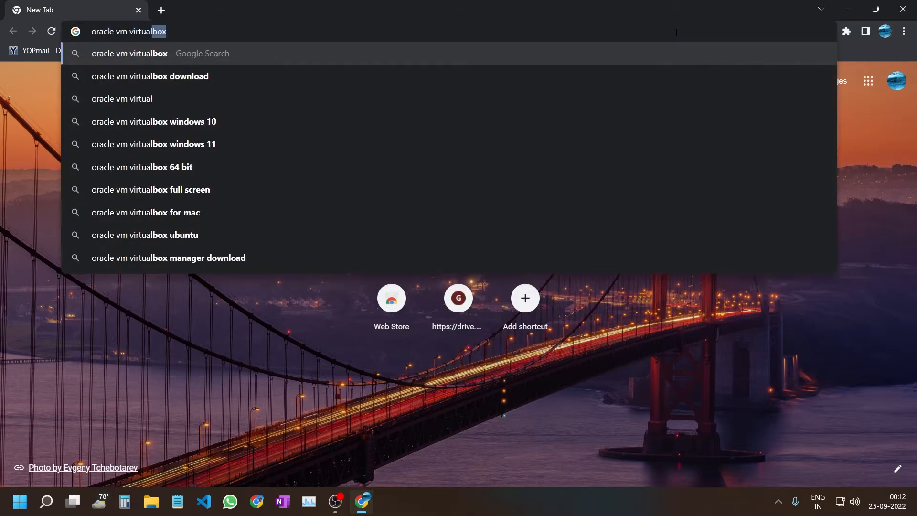
pyautogui.press('Return')
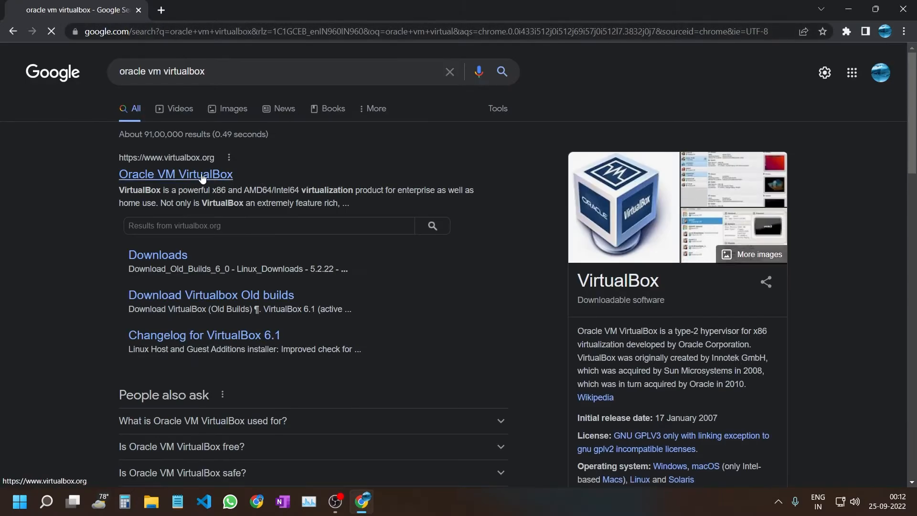
pyautogui.click(201, 176)
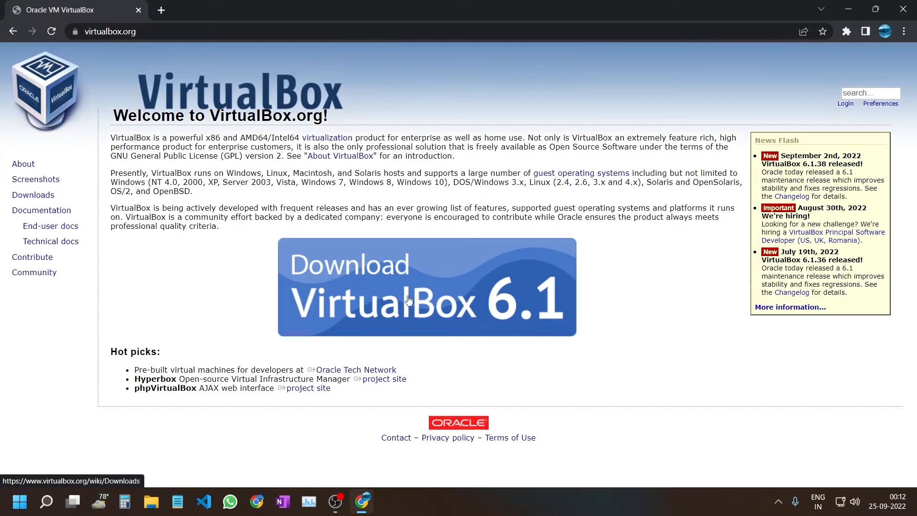
pyautogui.click(35, 195)
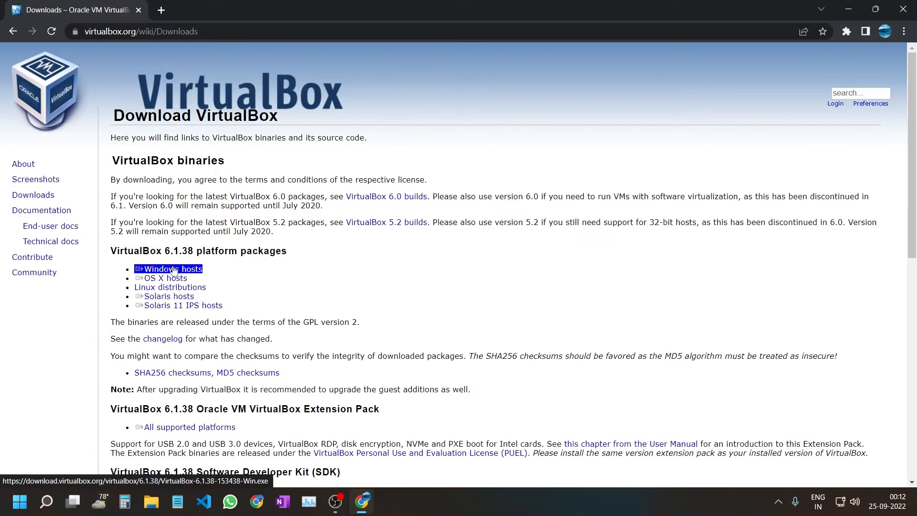
# Start downloading the VirtualBox 6.1.38 package for Windows hosts and cancel that download.
pyautogui.click(174, 271)
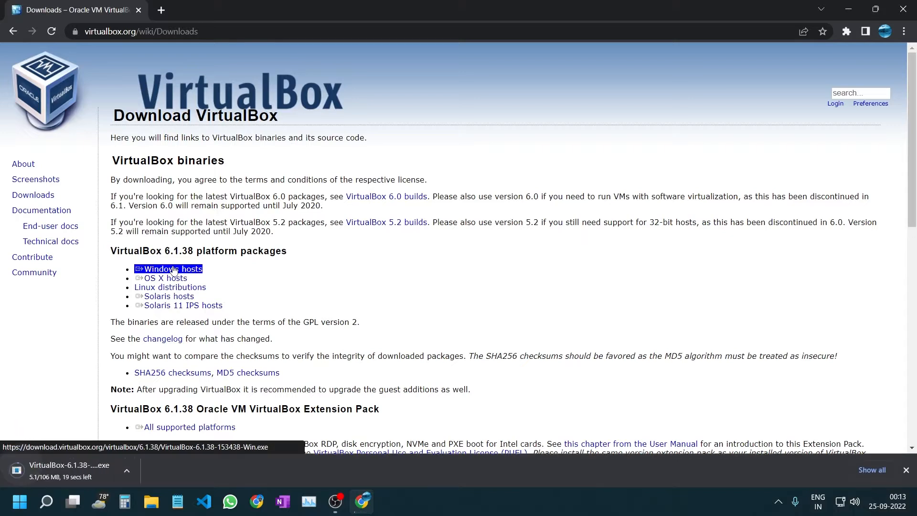
pyautogui.click(126, 470)
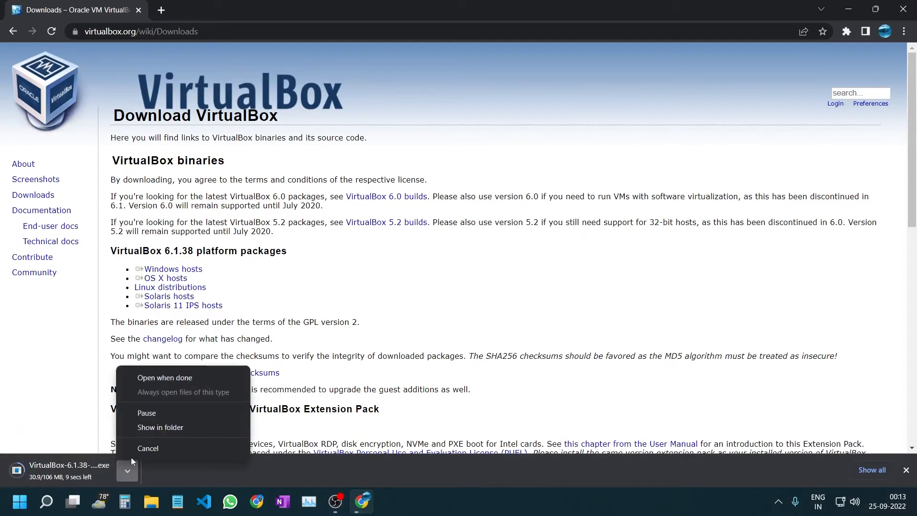
pyautogui.doubleClick(147, 411)
pyautogui.click(147, 411)
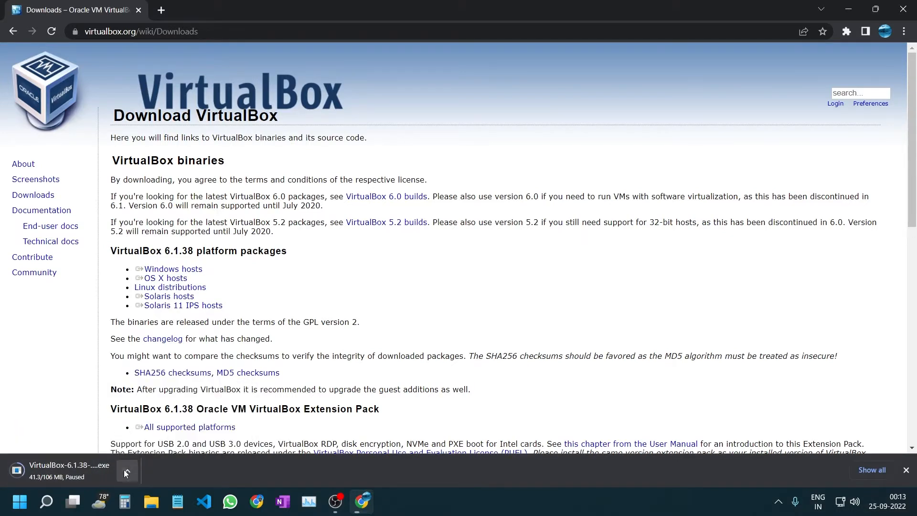
pyautogui.click(127, 471)
pyautogui.click(144, 446)
pyautogui.scroll(-5, 144, 447)
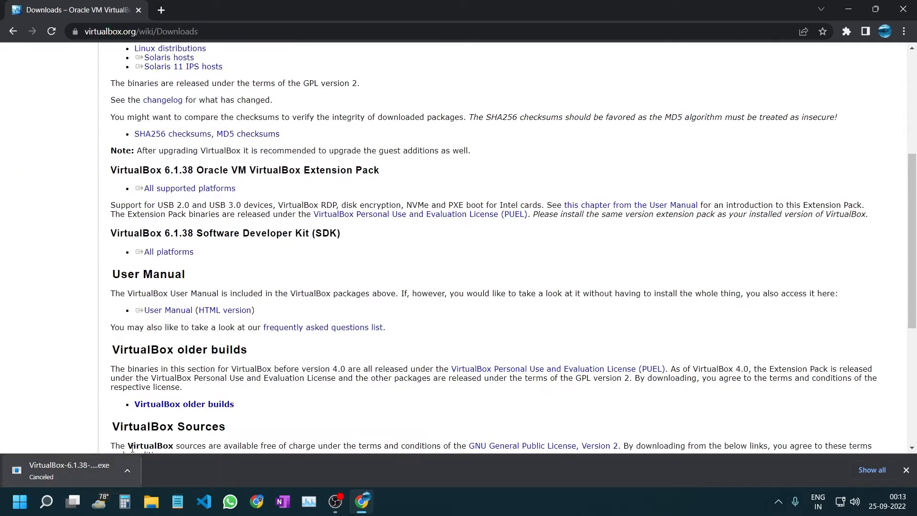
pyautogui.scroll(-1, 137, 442)
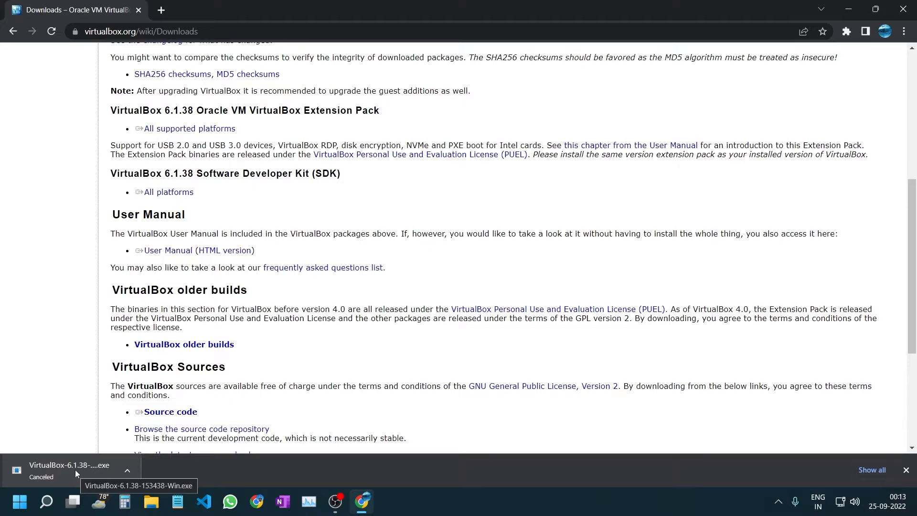
# Replace the VirtualBox page with a new tab, search for "ubuntu 22.04 lts iso" and open the Download Ubuntu Desktop page.
pyautogui.click(161, 9)
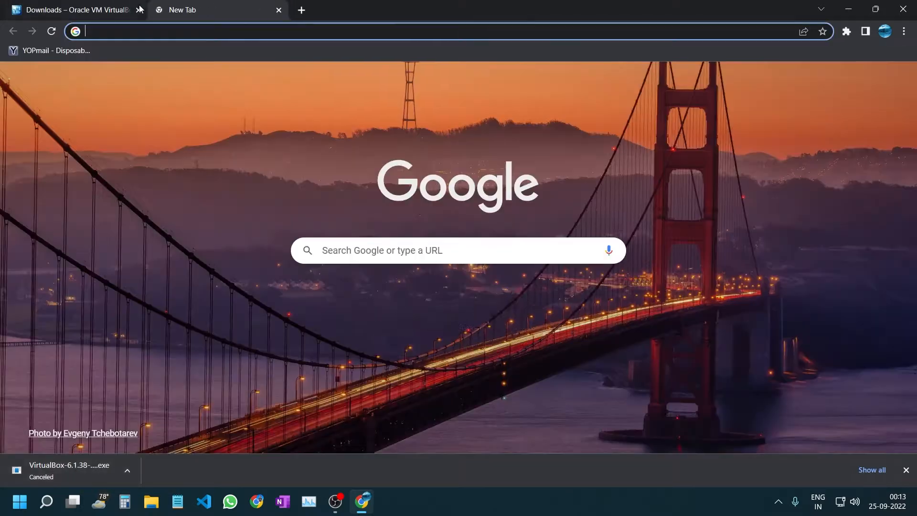
pyautogui.click(138, 10)
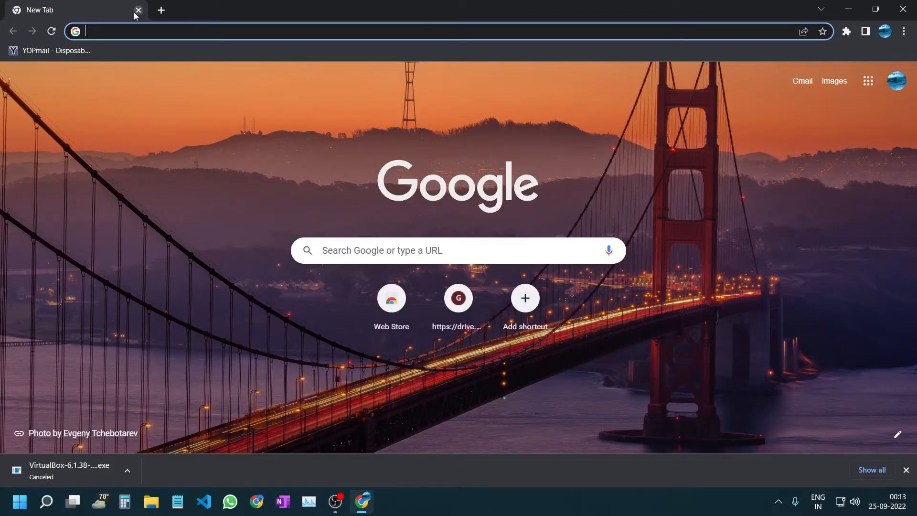
pyautogui.write('ubuntu')
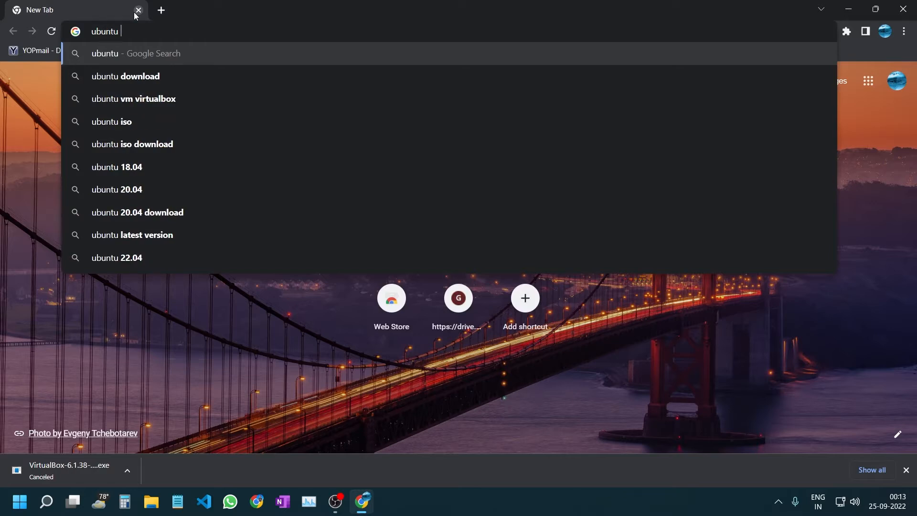
pyautogui.write('iso')
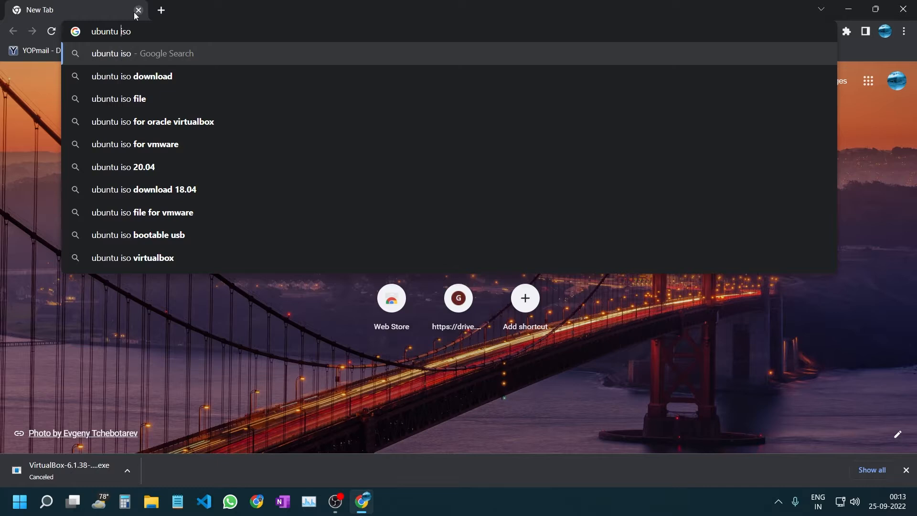
pyautogui.write('20.04 ')
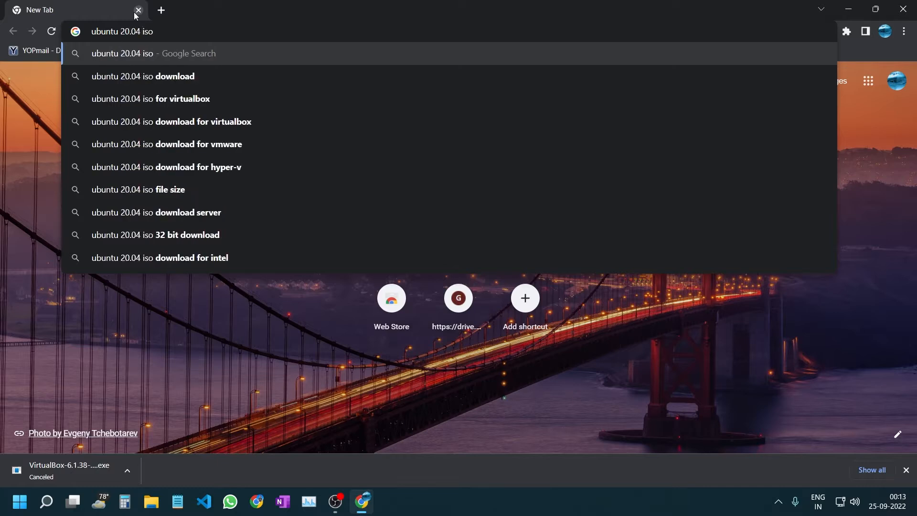
pyautogui.write('lts')
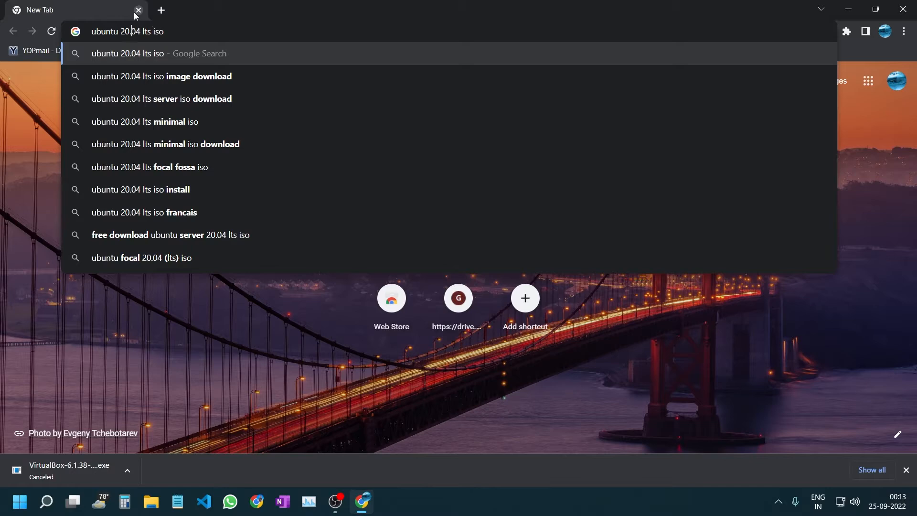
pyautogui.press('BackSpace')
pyautogui.write('2')
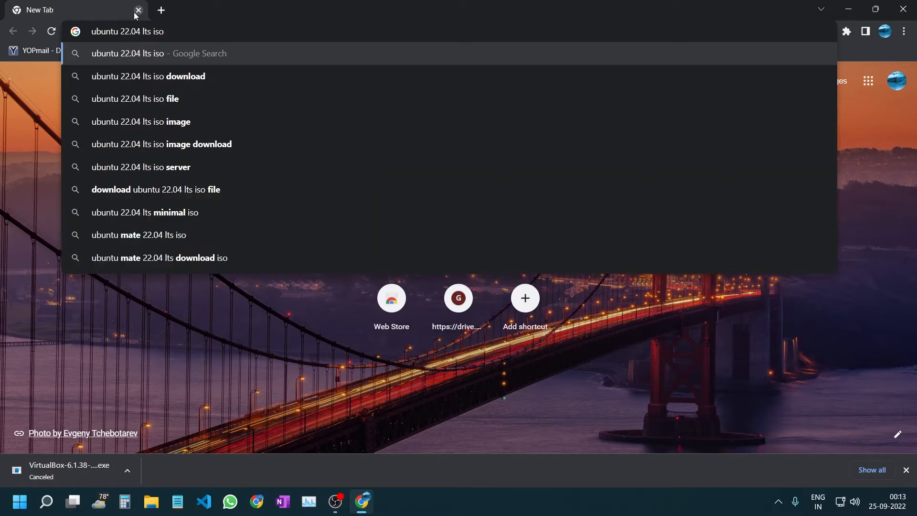
pyautogui.press('Return')
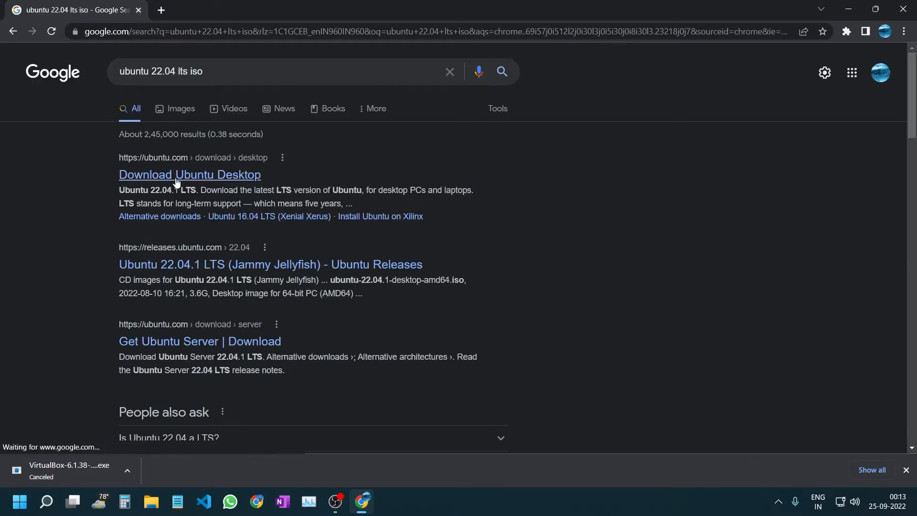
pyautogui.click(176, 182)
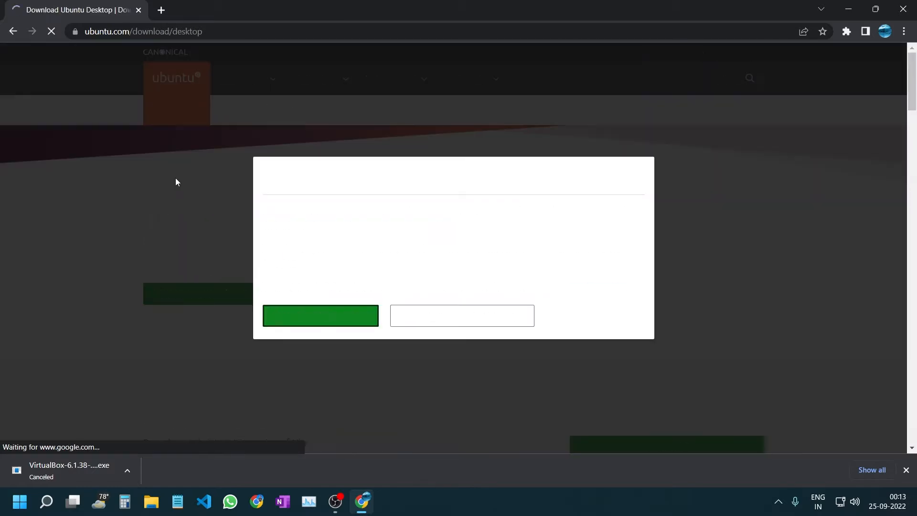
pyautogui.click(297, 316)
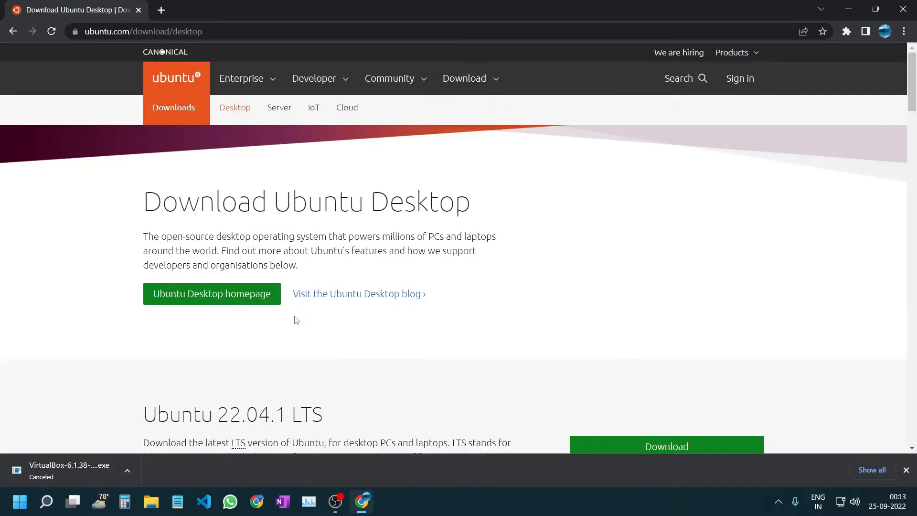
# Look over the Ubuntu Desktop homepage and return to the Ubuntu 22.04.1 LTS section of the download page.
pyautogui.click(204, 294)
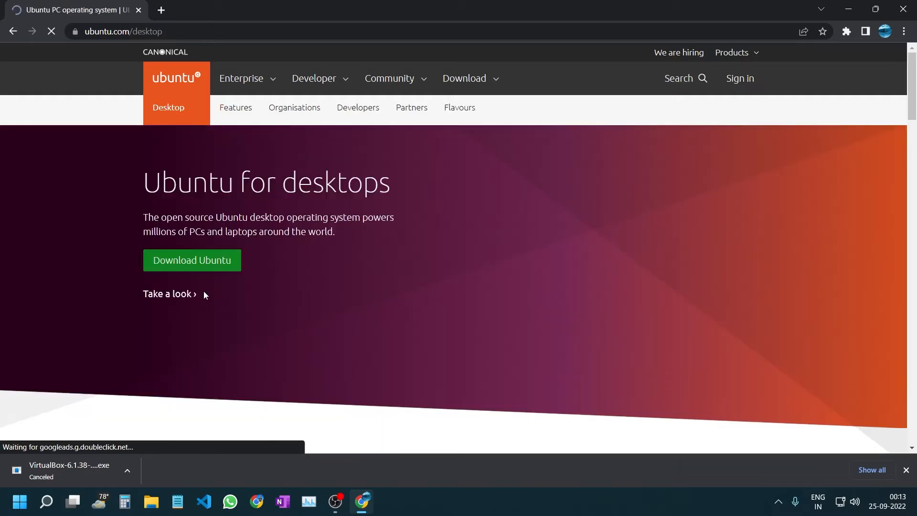
pyautogui.scroll(-7, 227, 285)
pyautogui.scroll(8, 227, 280)
pyautogui.scroll(-1, 192, 268)
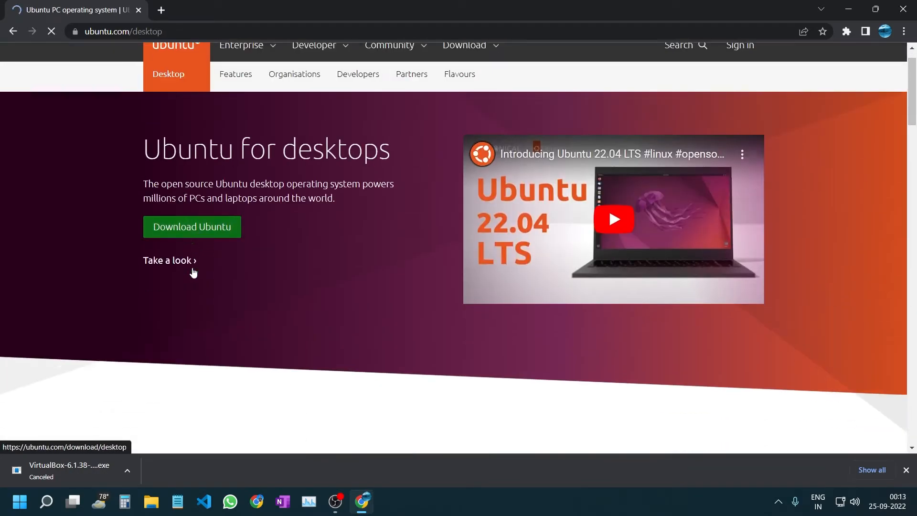
pyautogui.scroll(-7, 195, 270)
pyautogui.scroll(8, 202, 258)
pyautogui.click(13, 36)
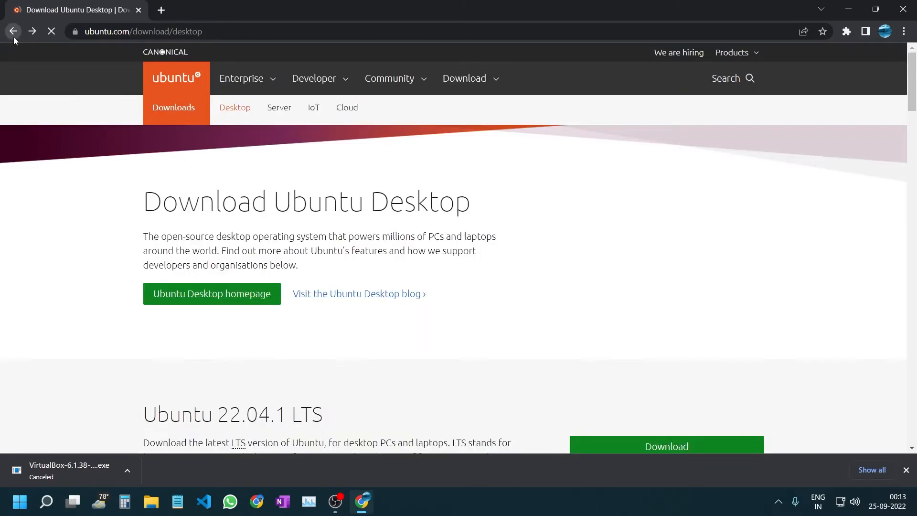
pyautogui.scroll(-4, 580, 253)
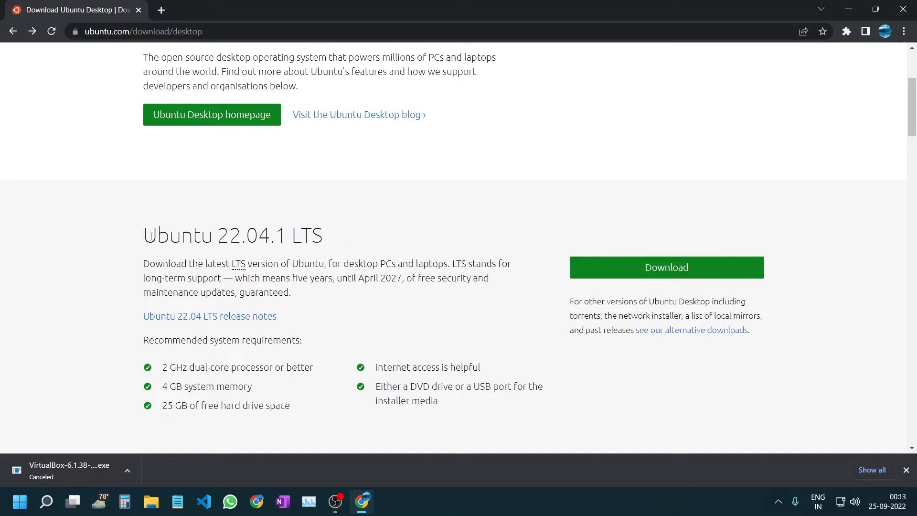
pyautogui.moveTo(144, 235); pyautogui.dragTo(258, 232)
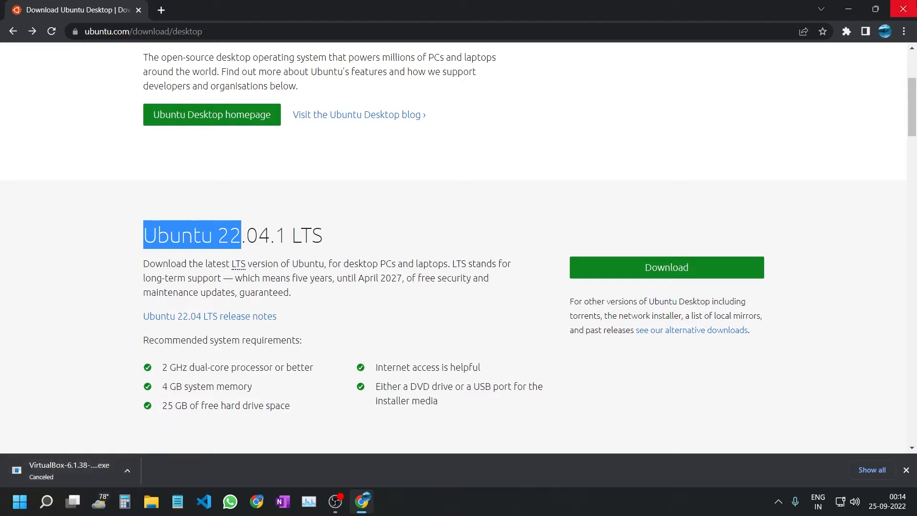
# Close the browser, switch to Oracle VM VirtualBox and start a new virtual machine named "Ubuntu 3".
pyautogui.click(904, 10)
pyautogui.doubleClick(131, 26)
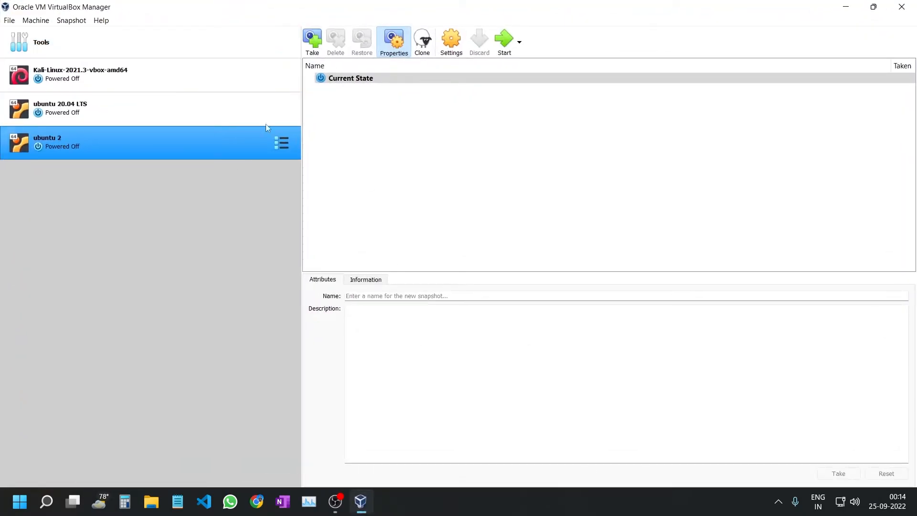
pyautogui.click(535, 208)
pyautogui.click(61, 42)
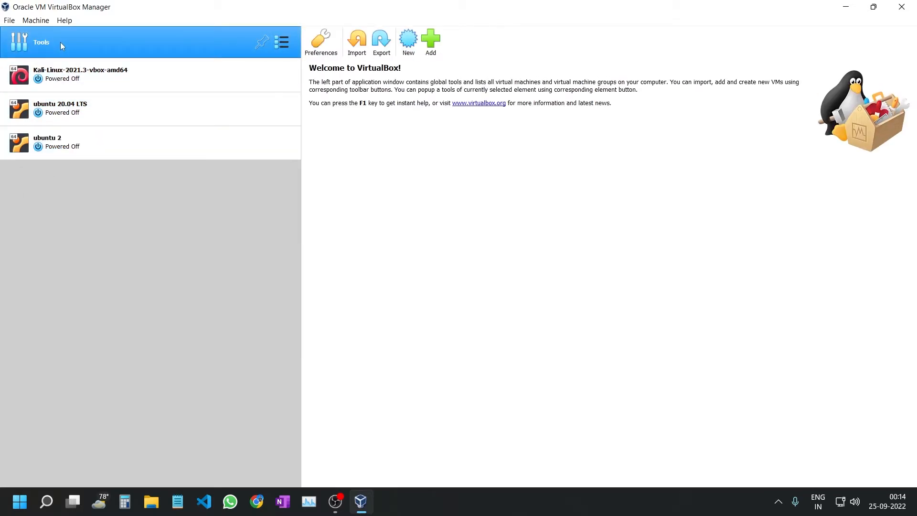
pyautogui.click(406, 48)
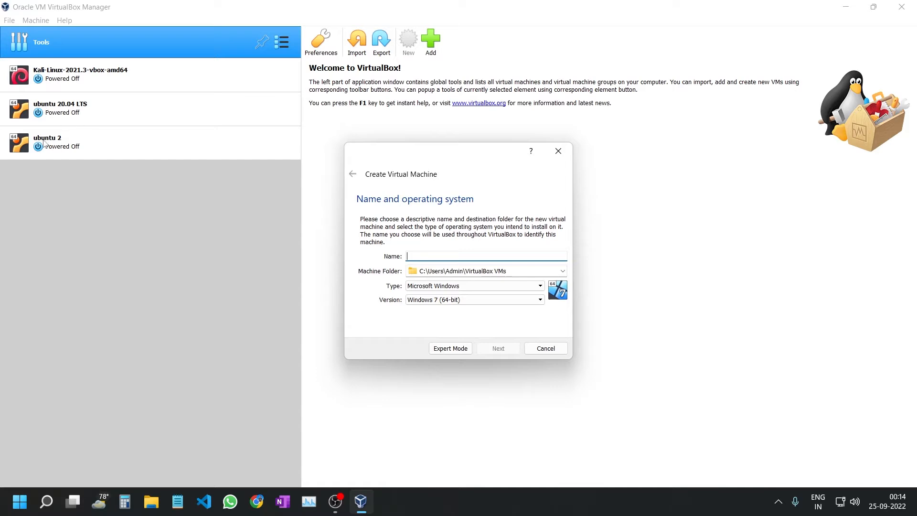
pyautogui.write('Ubuntu 3')
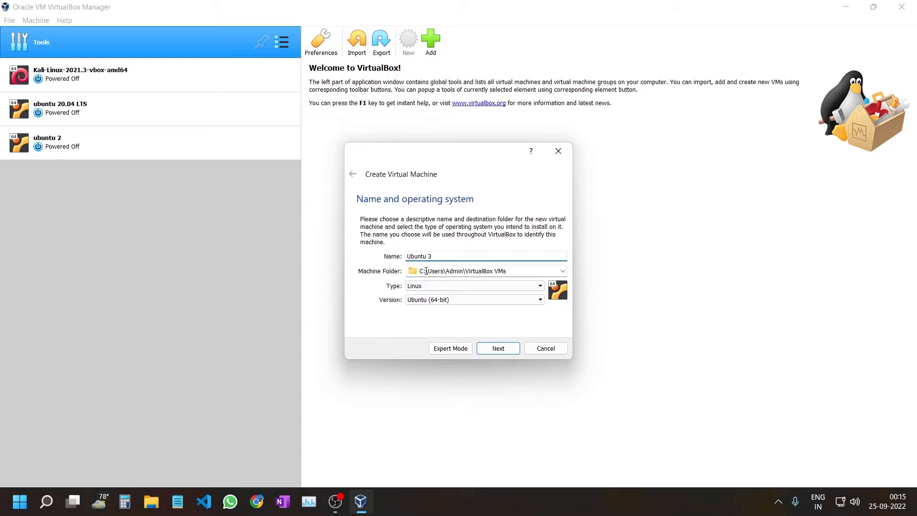
# Switch to File Explorer and open New Volume (E:) to find its file folders.
pyautogui.click(151, 501)
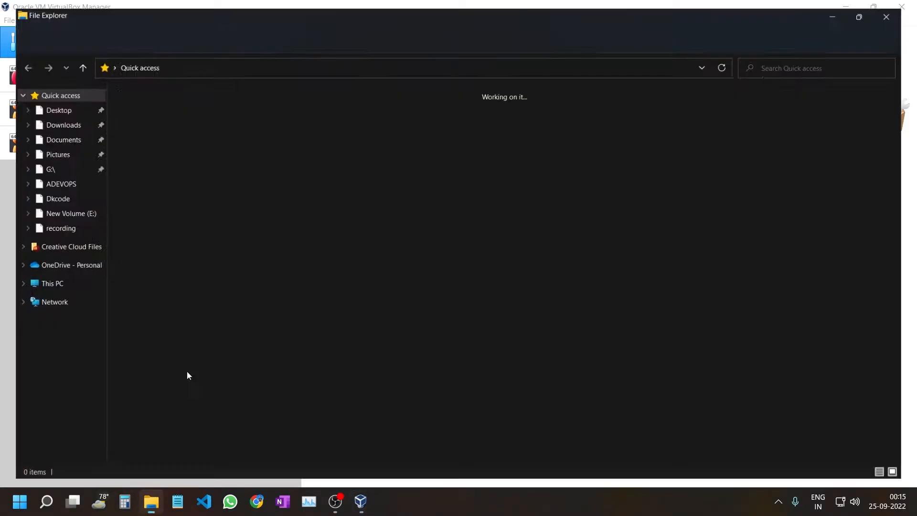
pyautogui.click(53, 212)
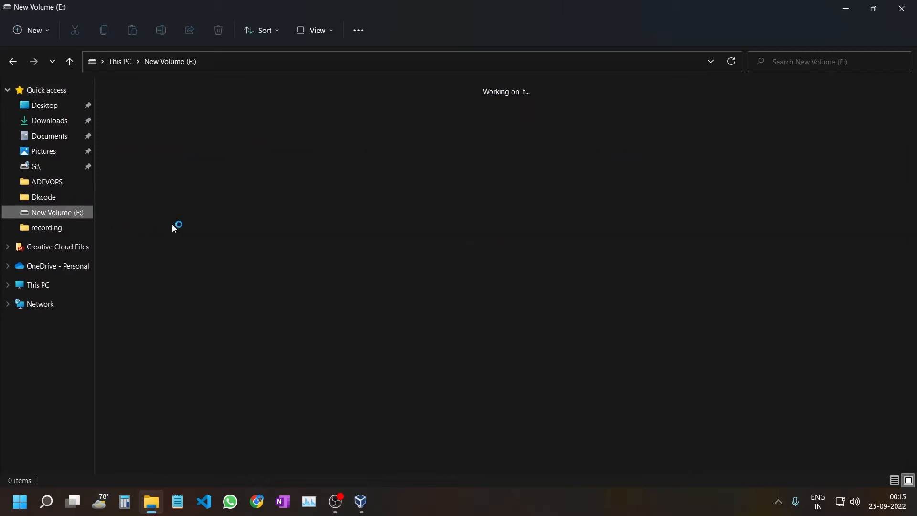
pyautogui.click(50, 287)
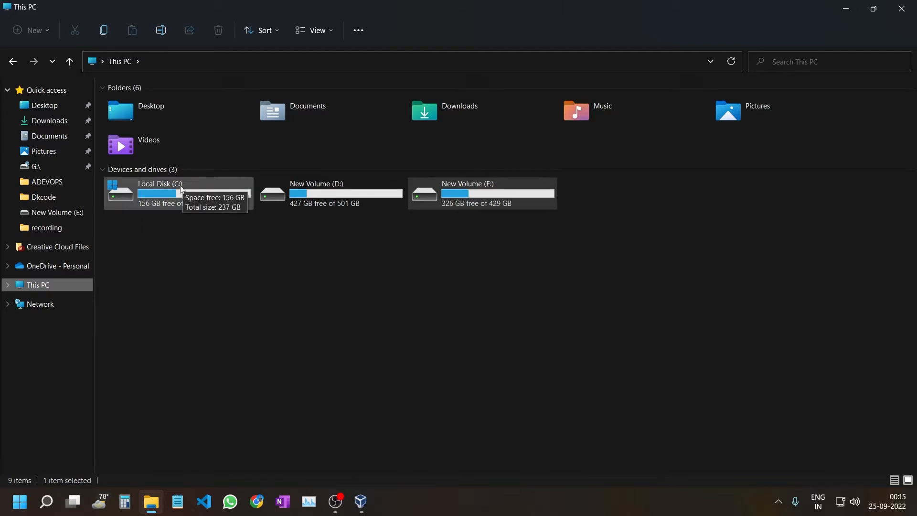
pyautogui.doubleClick(476, 195)
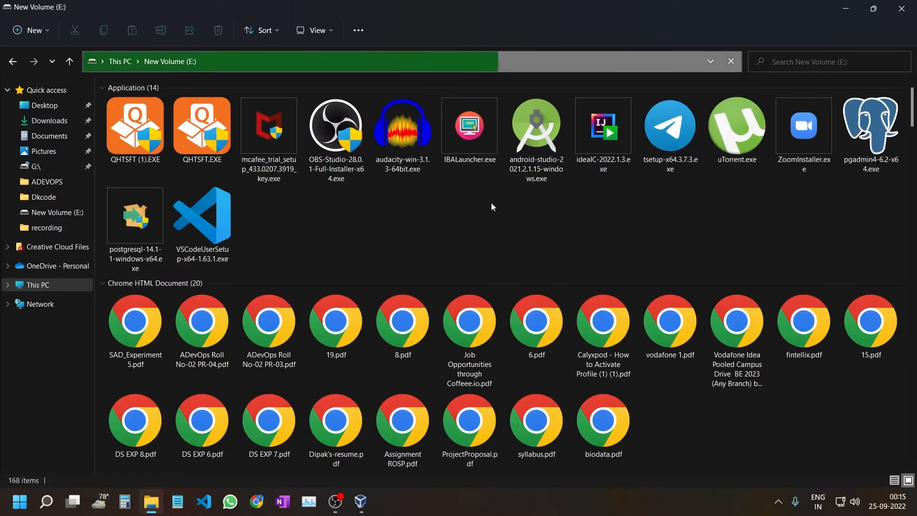
pyautogui.scroll(-10, 509, 271)
pyautogui.scroll(5, 497, 258)
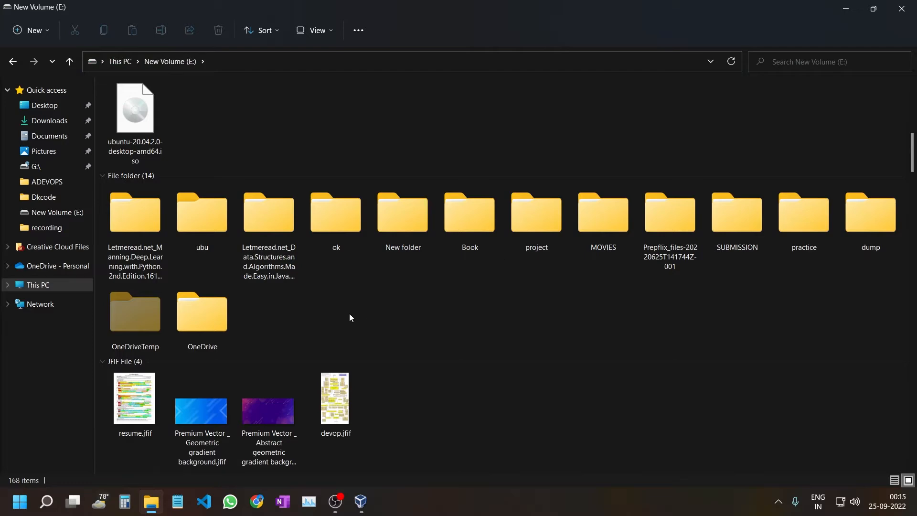
# Check the contents of the "ubu" folder and return to New Volume (E:).
pyautogui.rightClick(352, 192)
pyautogui.click(197, 228)
pyautogui.doubleClick(197, 228)
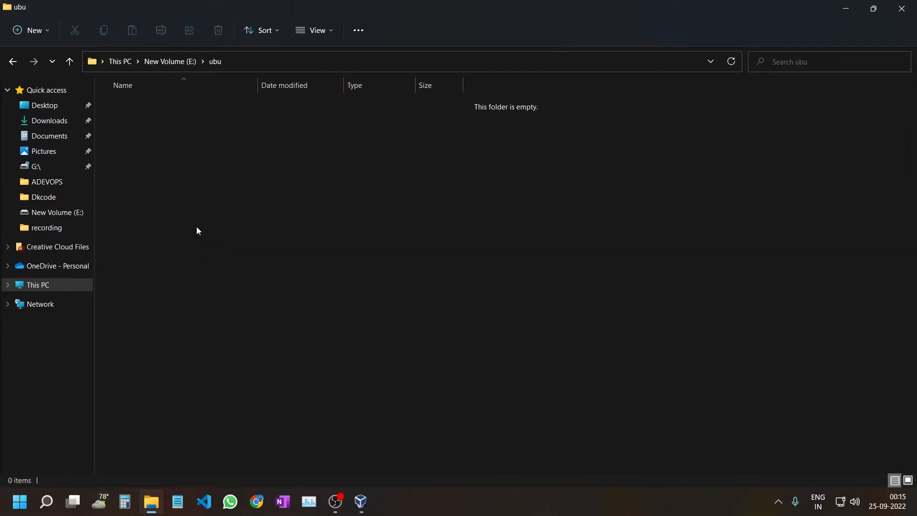
pyautogui.click(177, 62)
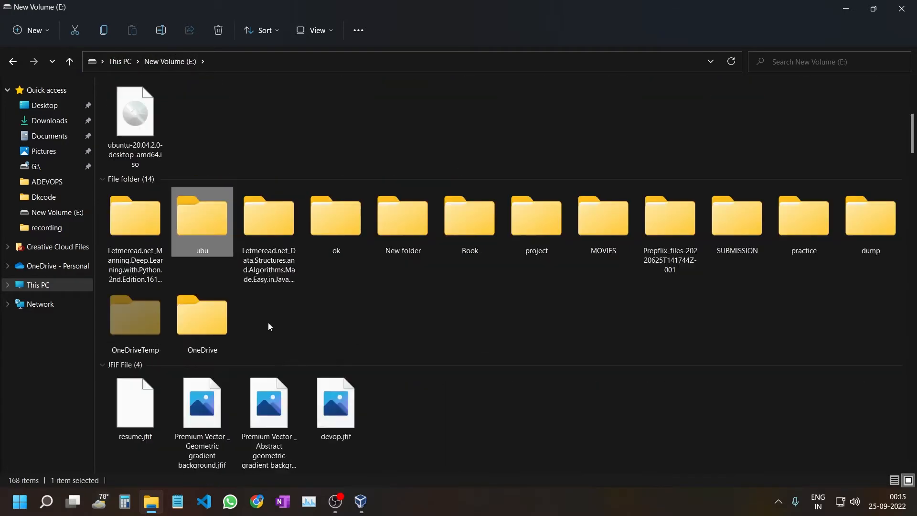
# Create a folder named "ubuntu" on New Volume (E:) and close File Explorer.
pyautogui.rightClick(280, 311)
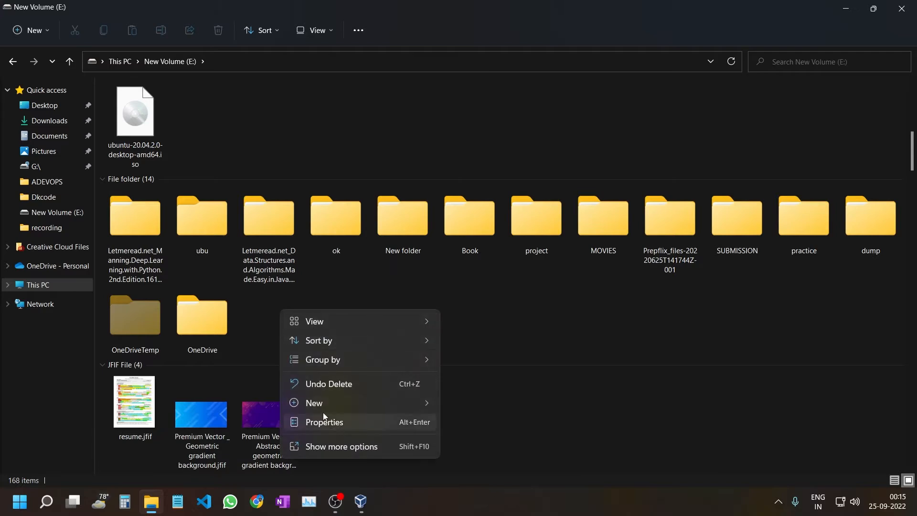
pyautogui.moveTo(324, 403)
pyautogui.click(469, 132)
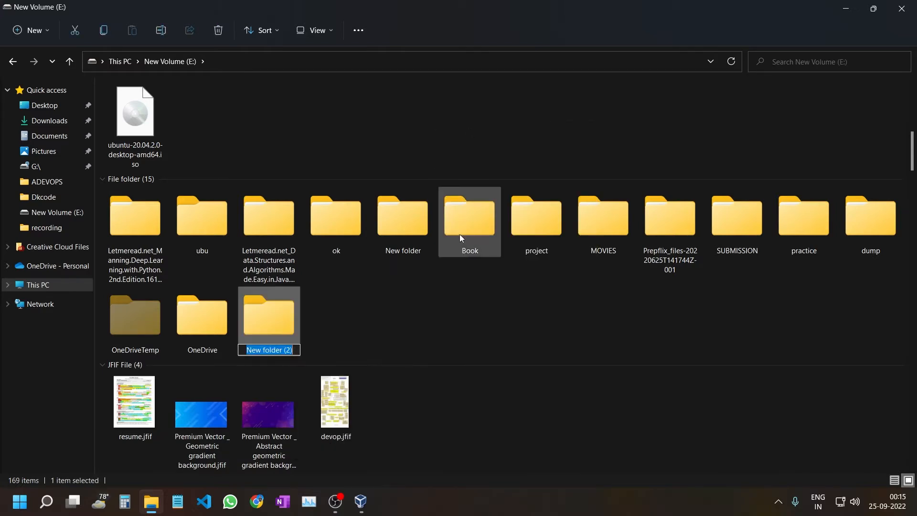
pyautogui.write('ubuntu')
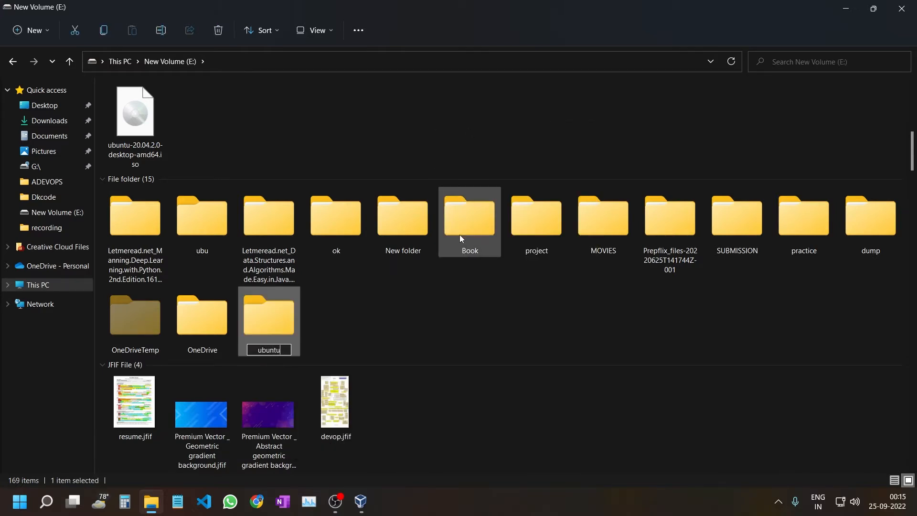
pyautogui.press('Return')
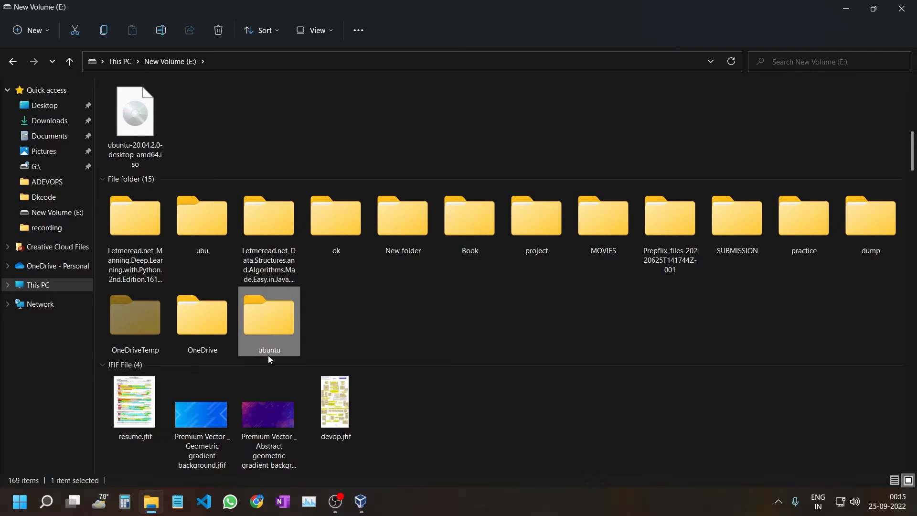
pyautogui.scroll(3, 168, 238)
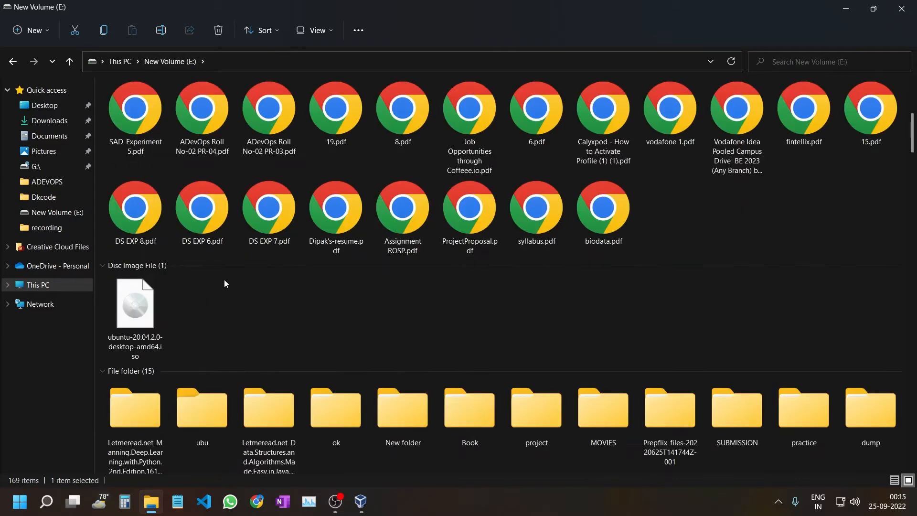
pyautogui.moveTo(136, 347)
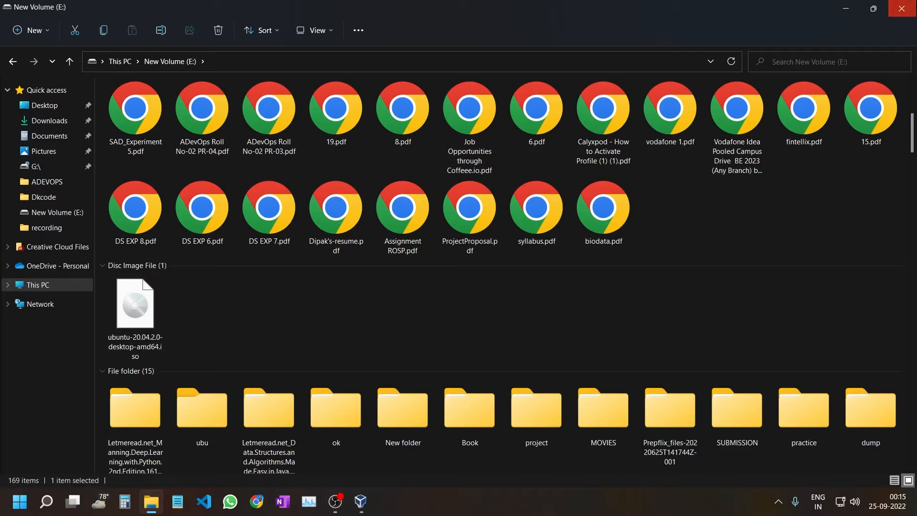
pyautogui.click(901, 8)
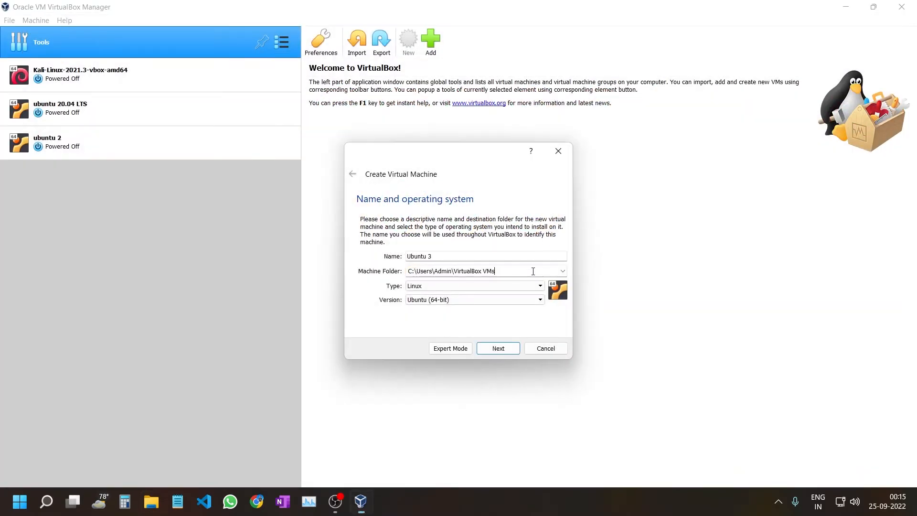
# Set the new virtual machine's folder to the "ubuntu" folder on New Volume (E:).
pyautogui.click(563, 271)
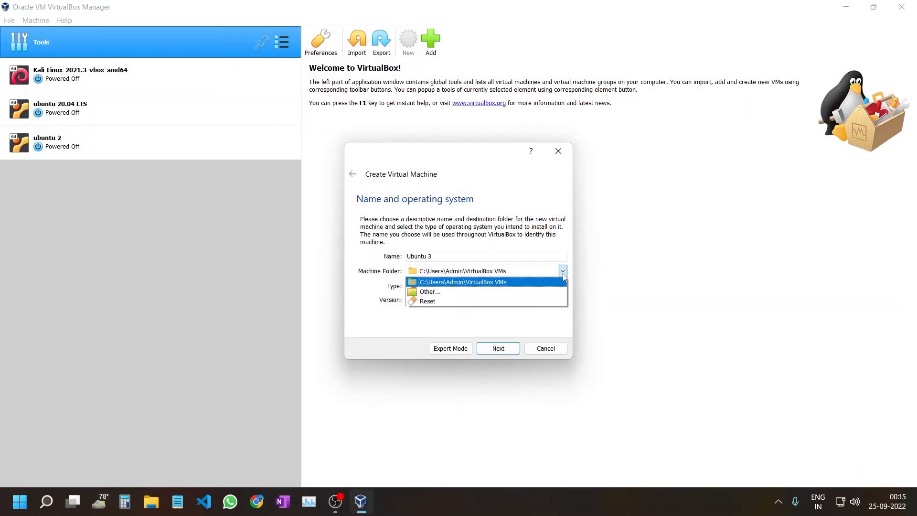
pyautogui.click(530, 293)
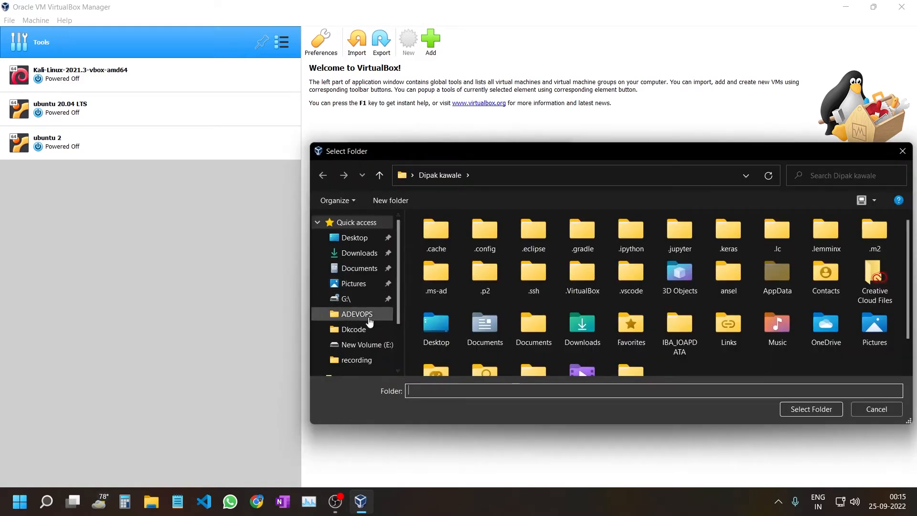
pyautogui.click(363, 345)
pyautogui.scroll(-1, 530, 275)
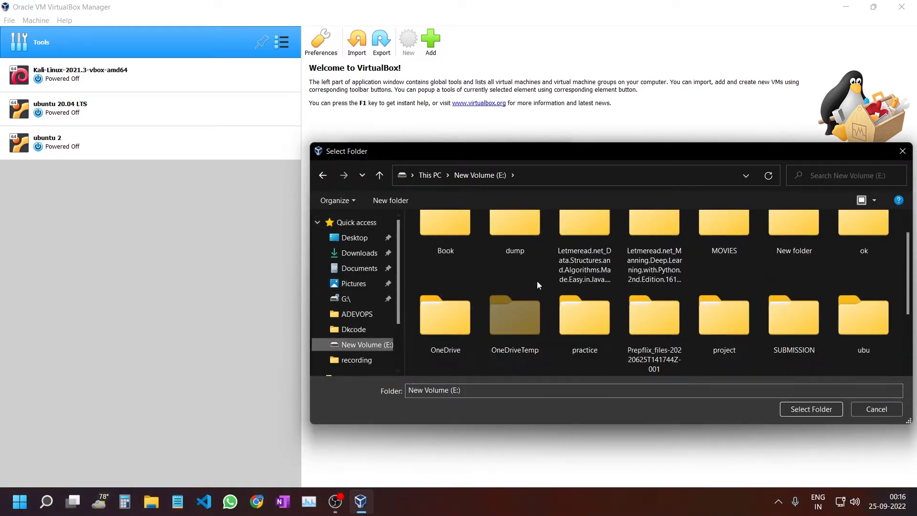
pyautogui.scroll(-1, 646, 320)
pyautogui.click(456, 335)
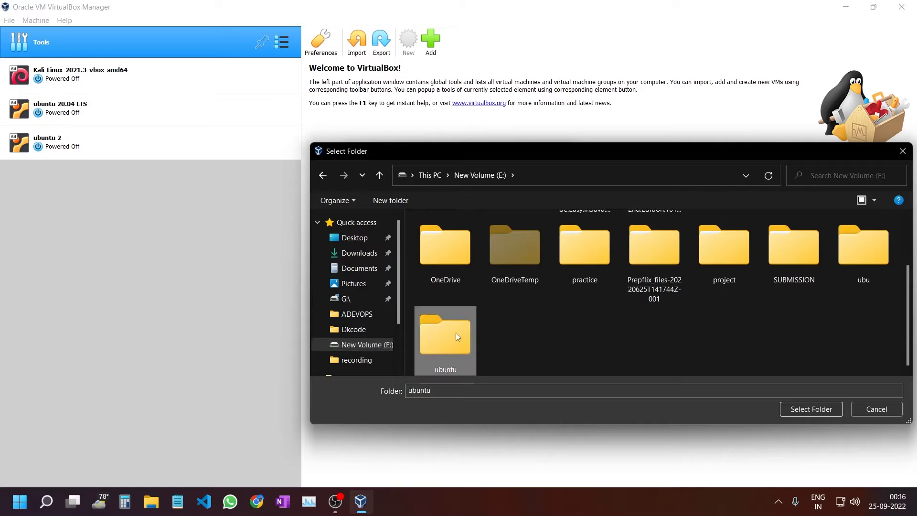
pyautogui.click(832, 412)
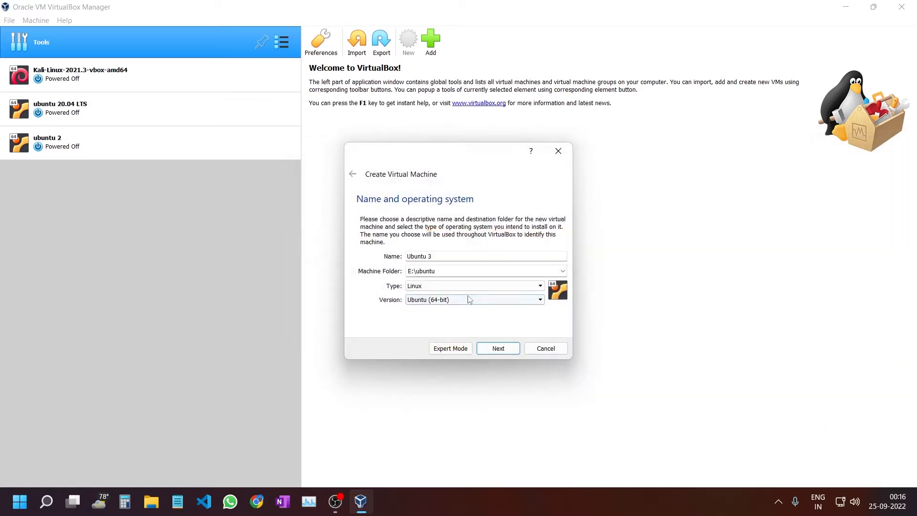
# Try Microsoft Windows as the operating system type and switch it back to Linux.
pyautogui.click(420, 287)
pyautogui.click(433, 290)
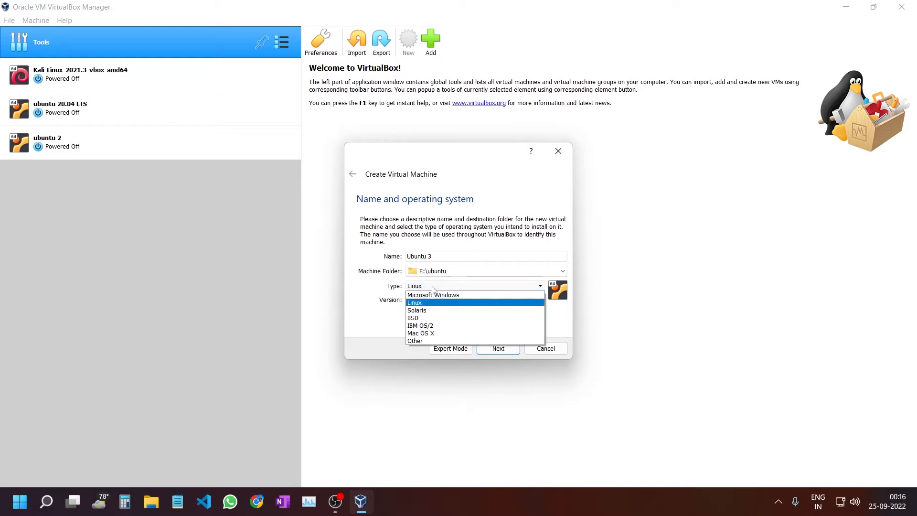
pyautogui.click(436, 294)
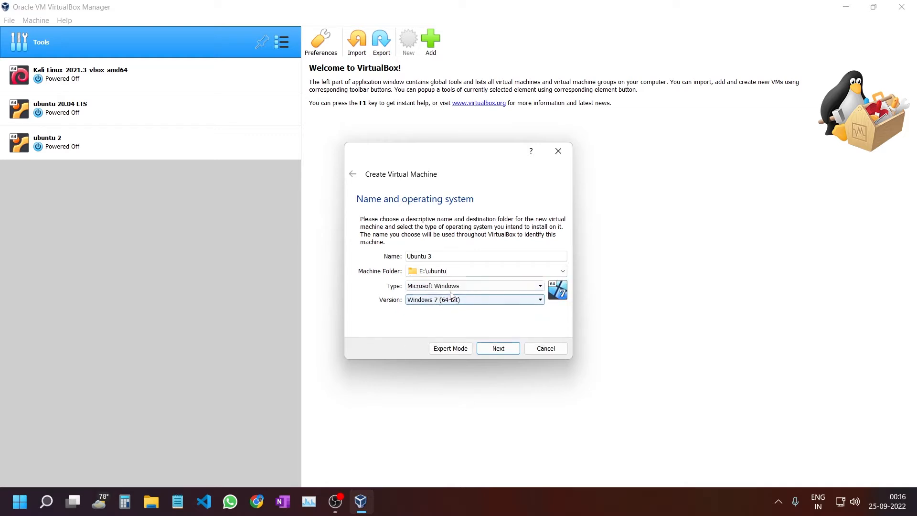
pyautogui.click(435, 287)
pyautogui.click(434, 303)
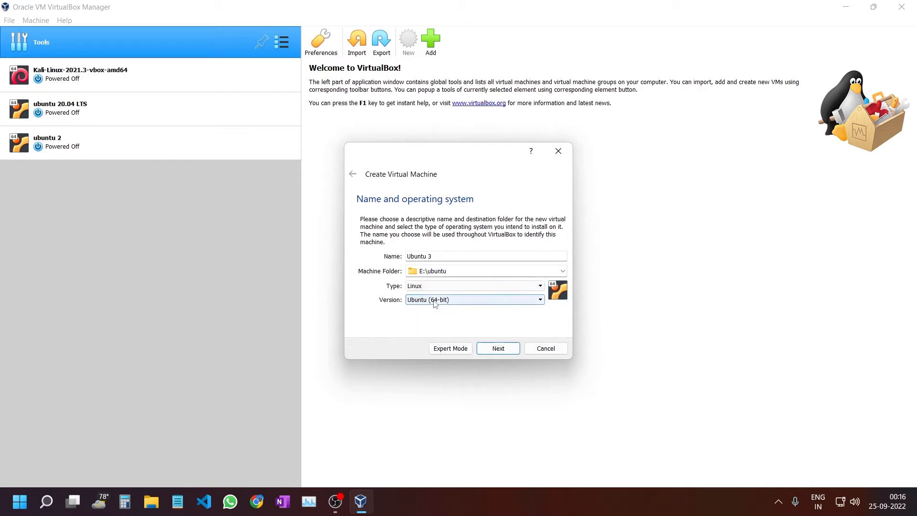
# Accept the name and operating system settings and allocate about 6694 MB of memory to the virtual machine.
pyautogui.click(497, 349)
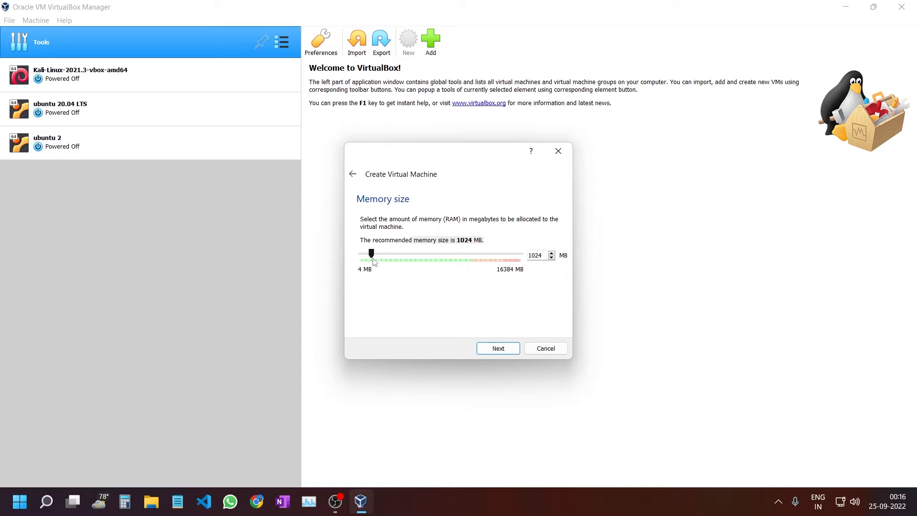
pyautogui.moveTo(372, 257); pyautogui.dragTo(426, 260)
pyautogui.moveTo(425, 259); pyautogui.dragTo(401, 260)
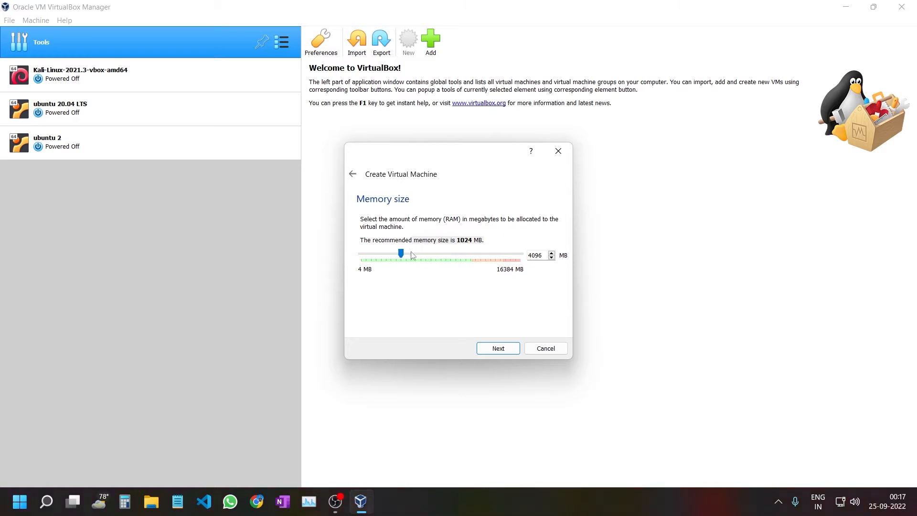
pyautogui.moveTo(401, 256); pyautogui.dragTo(395, 257)
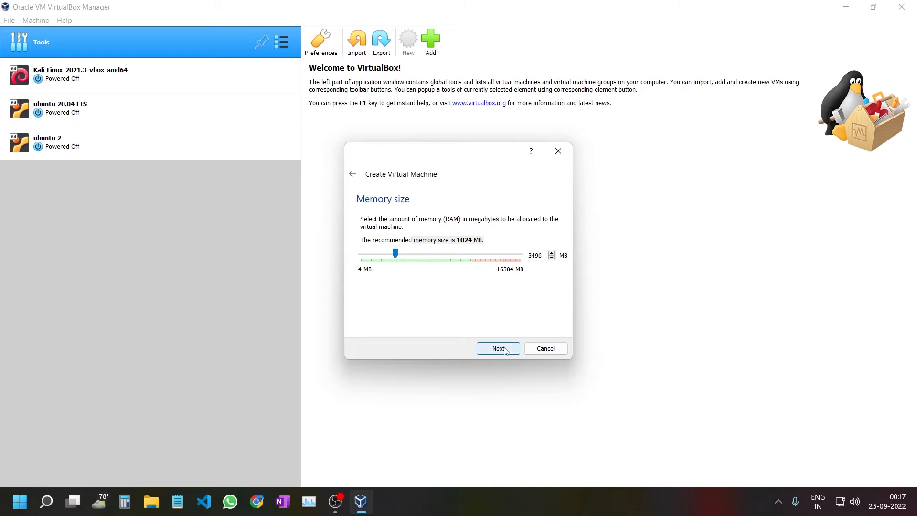
pyautogui.moveTo(397, 254); pyautogui.dragTo(426, 257)
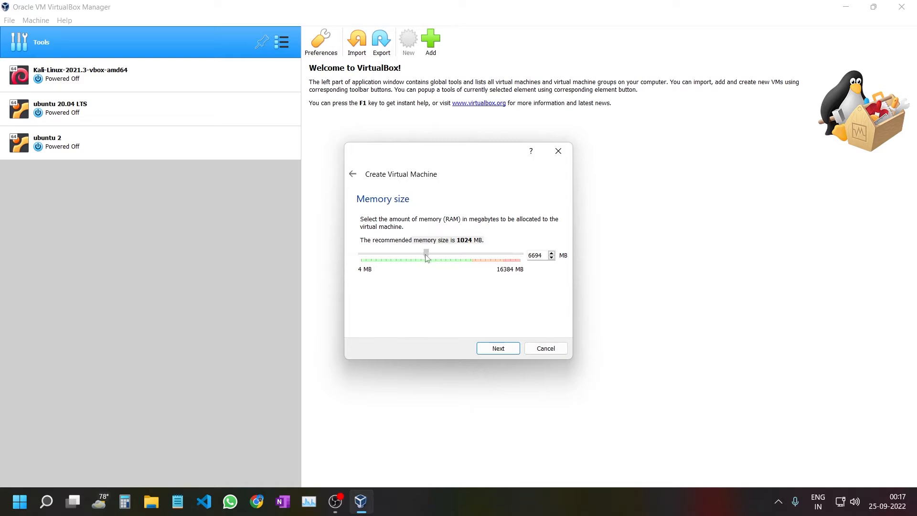
pyautogui.click(497, 348)
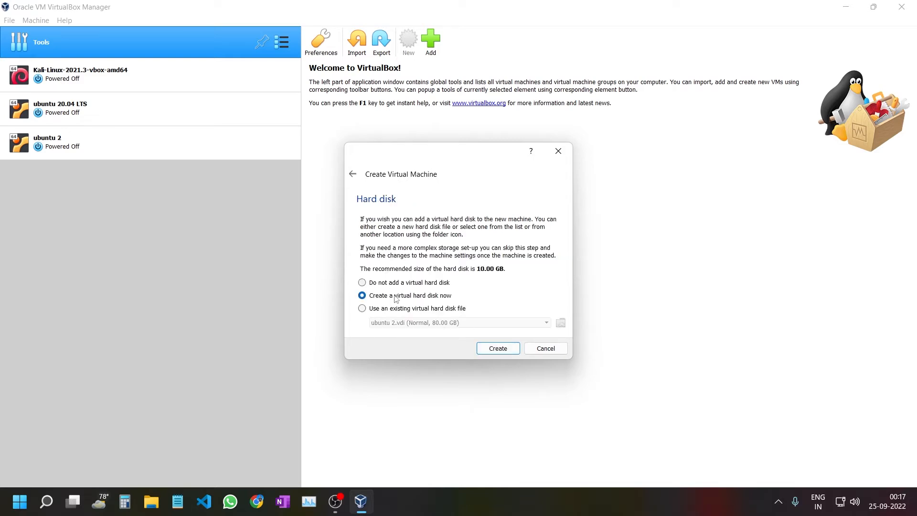
# Choose to create a virtual hard disk now, as a dynamically allocated VDI (VirtualBox Disk Image).
pyautogui.click(487, 348)
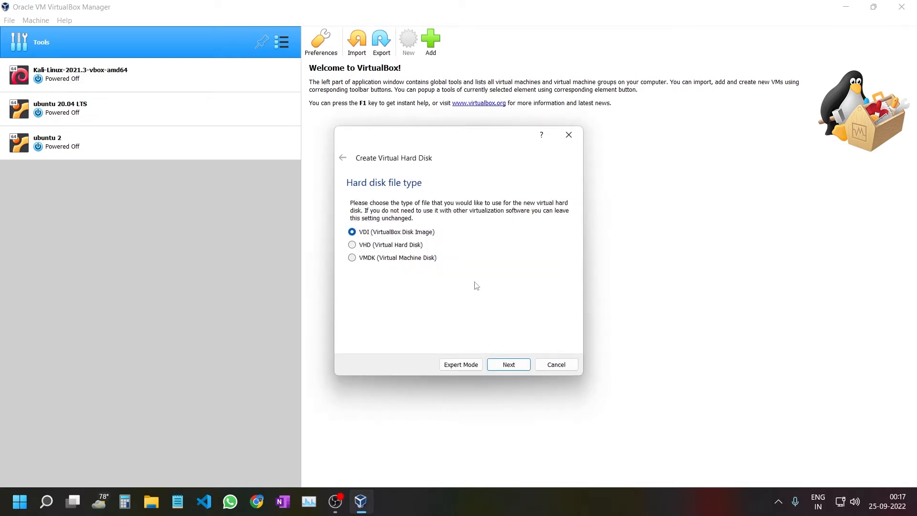
pyautogui.click(509, 363)
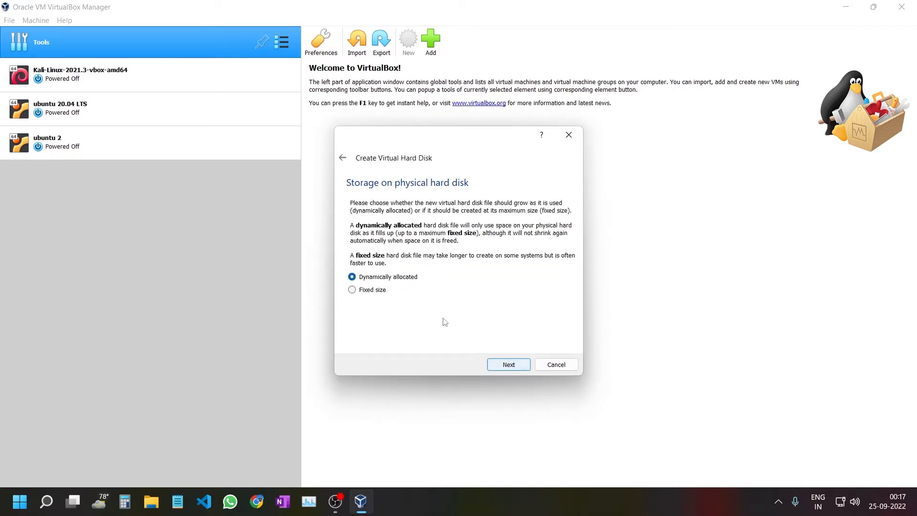
pyautogui.click(509, 365)
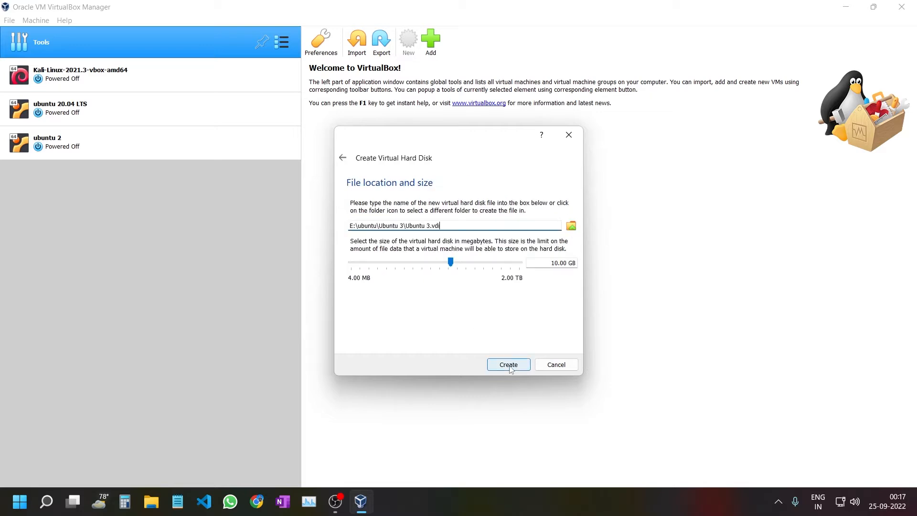
# Set the virtual hard disk size to 80.00 GB and create the disk.
pyautogui.click(555, 264)
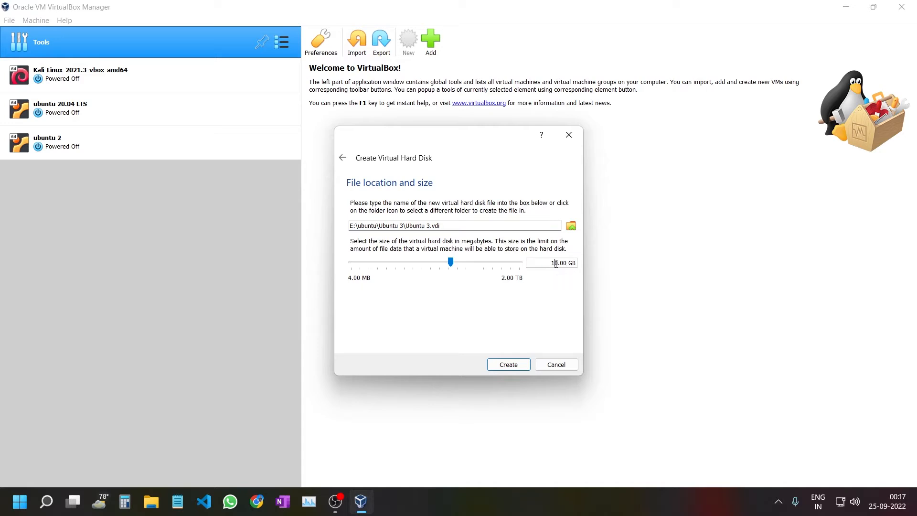
pyautogui.press('BackSpace')
pyautogui.write('8')
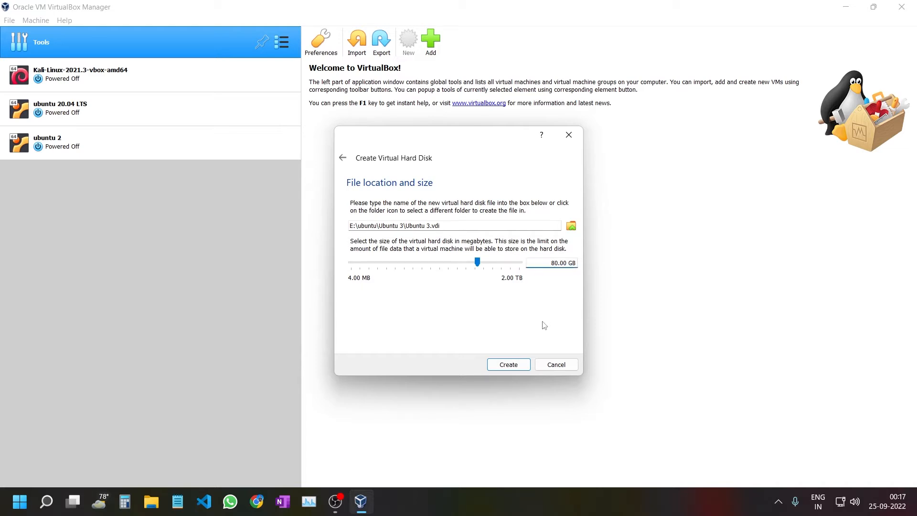
pyautogui.click(503, 366)
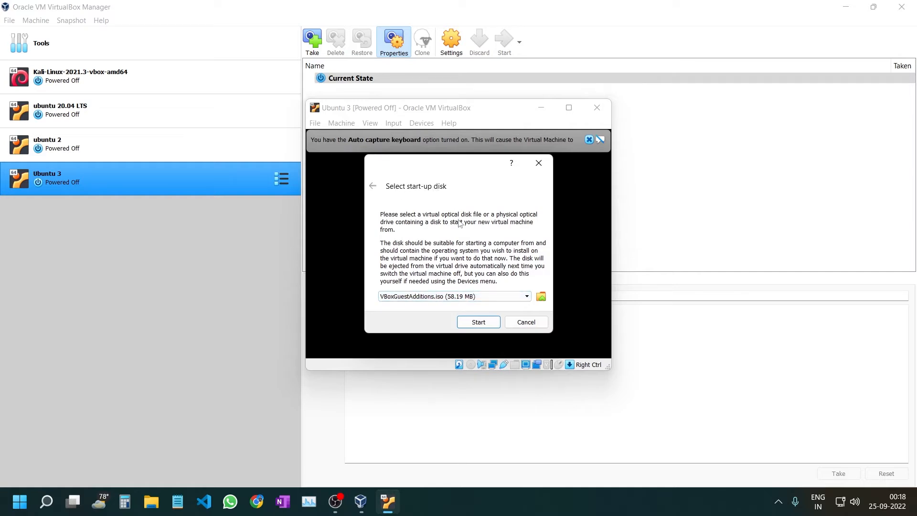
# Add ubuntu-20.04.2.0-desktop-amd64.iso from New Volume (E:) to the virtual optical disks available for start-up.
pyautogui.click(540, 297)
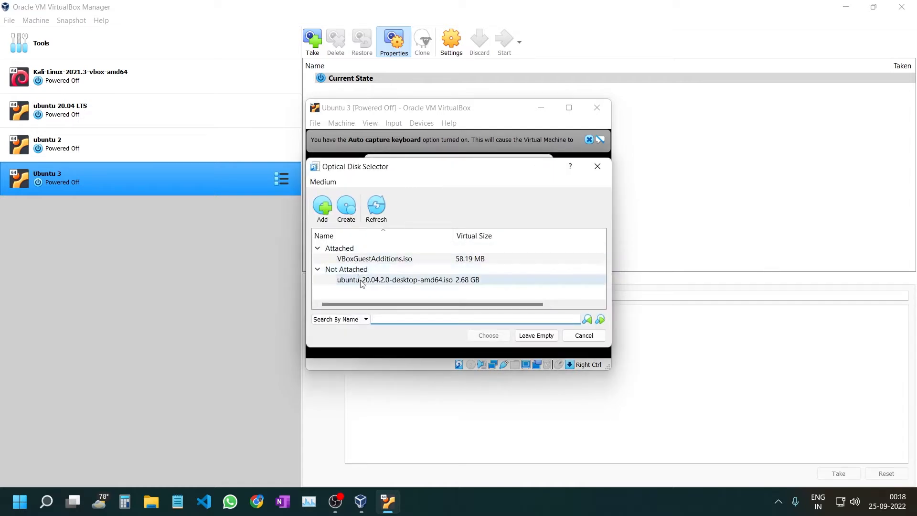
pyautogui.click(378, 282)
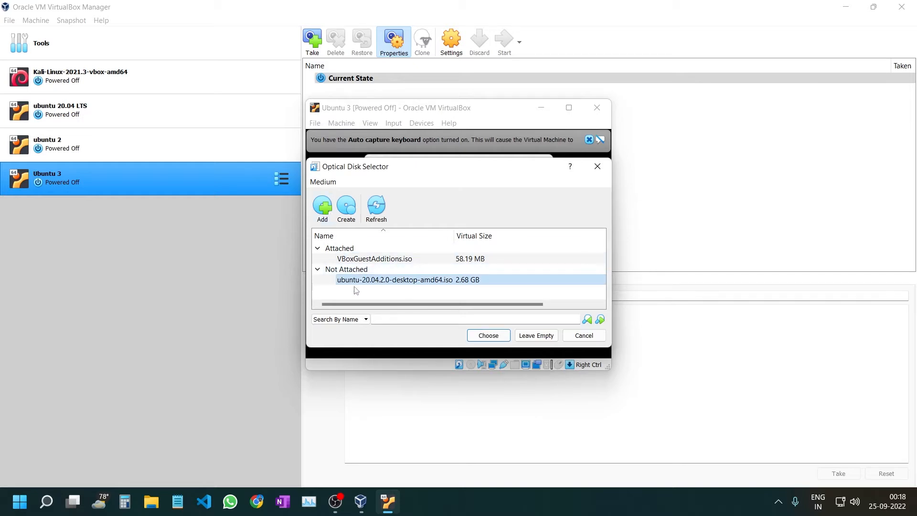
pyautogui.click(328, 216)
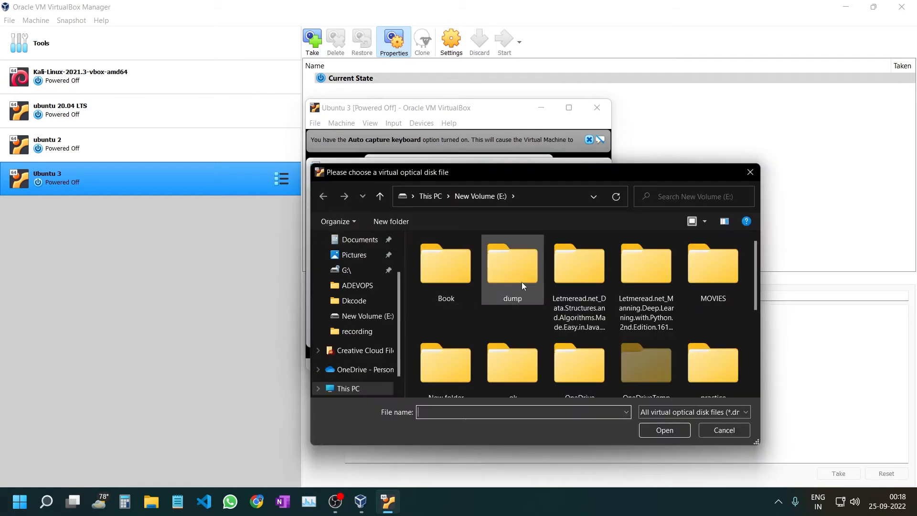
pyautogui.scroll(-2, 521, 282)
pyautogui.scroll(-2, 521, 282)
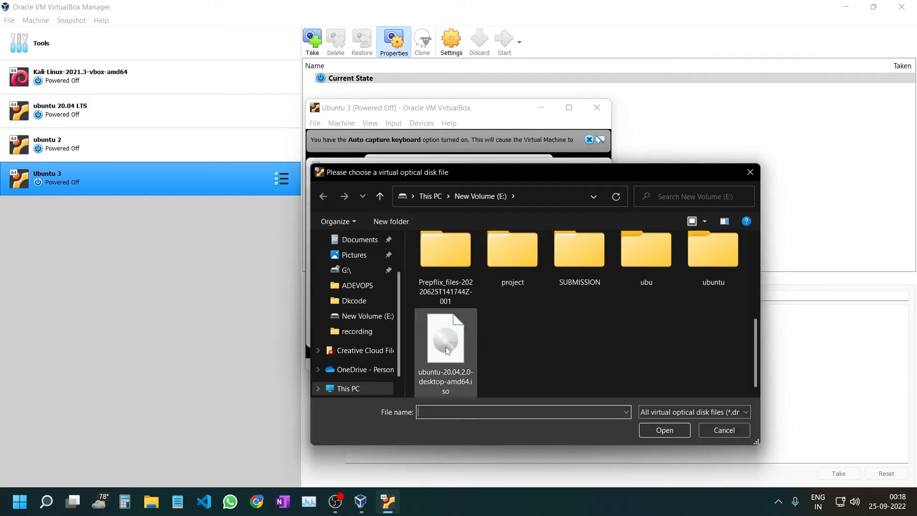
pyautogui.click(474, 366)
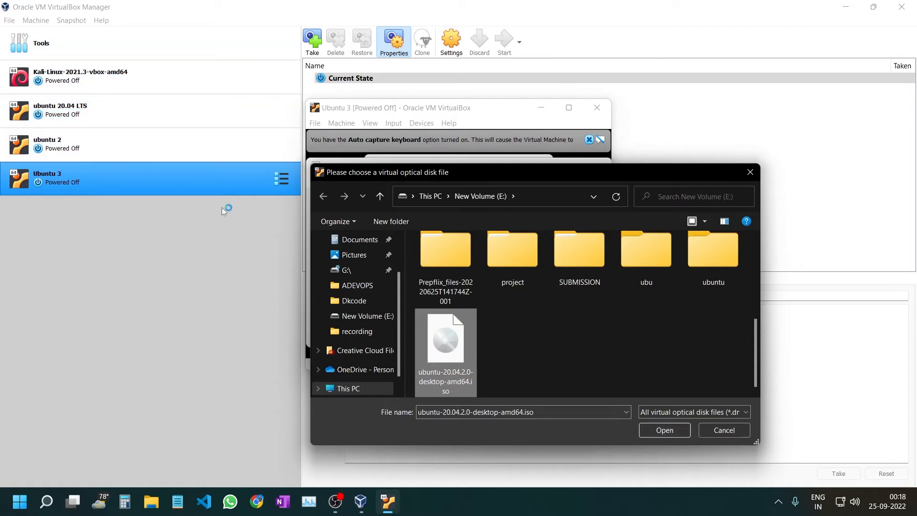
pyautogui.moveTo(475, 179); pyautogui.dragTo(587, 209)
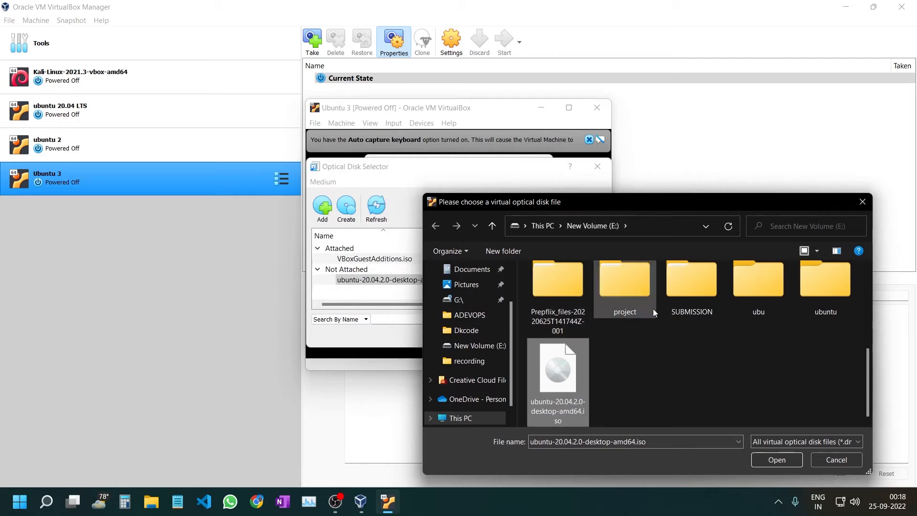
pyautogui.click(798, 458)
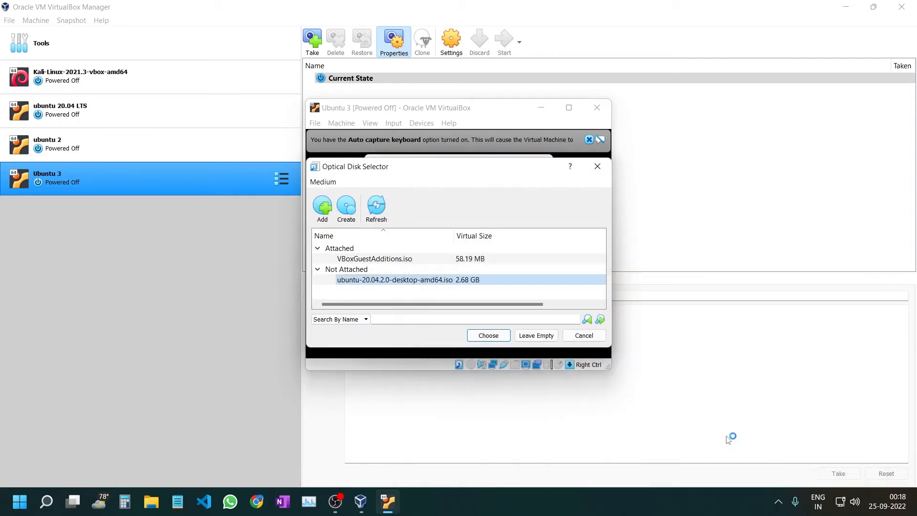
# Choose the Ubuntu 20.04.2.0 ISO as the start-up disk, start the virtual machine and dismiss the auto capture keyboard notice.
pyautogui.click(499, 336)
pyautogui.click(487, 324)
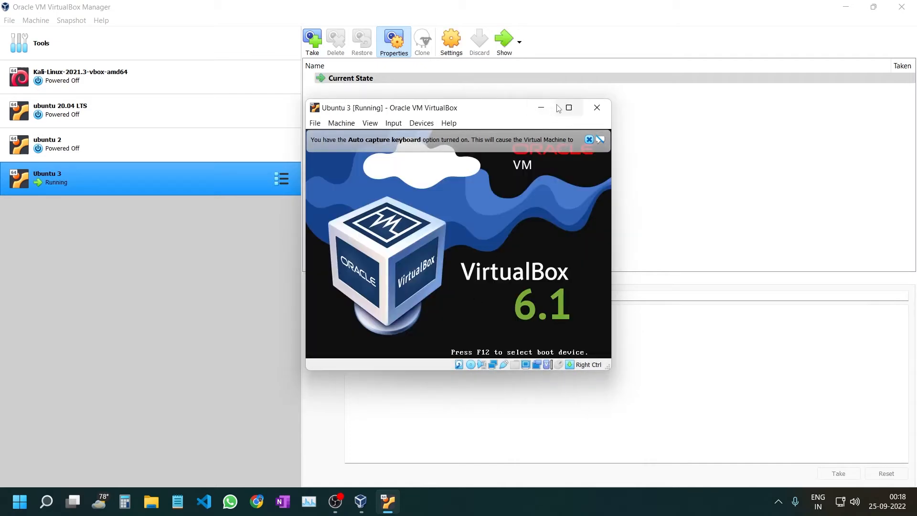
pyautogui.click(588, 140)
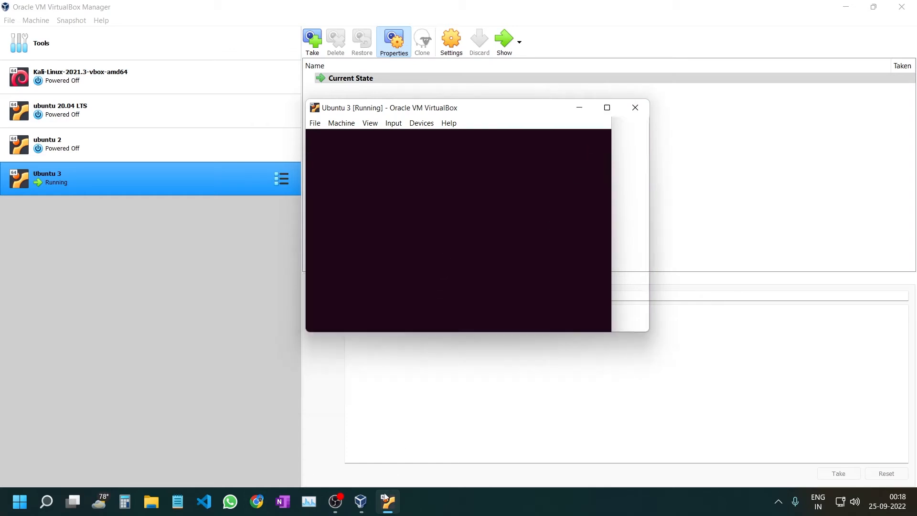
pyautogui.moveTo(344, 500)
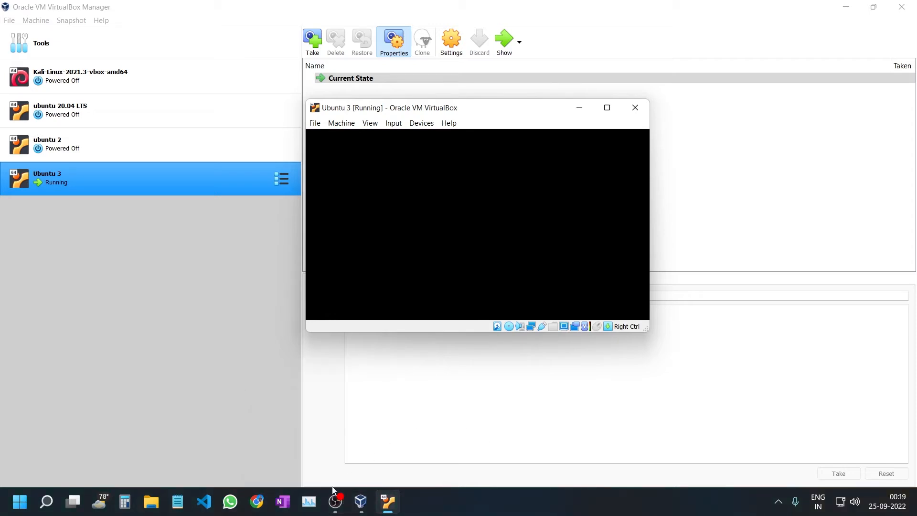
pyautogui.click(337, 501)
pyautogui.click(337, 502)
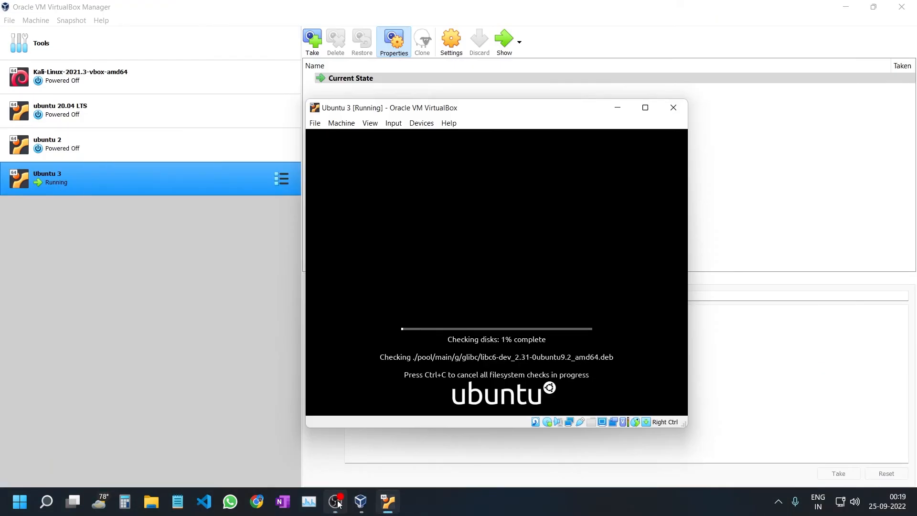
pyautogui.click(337, 502)
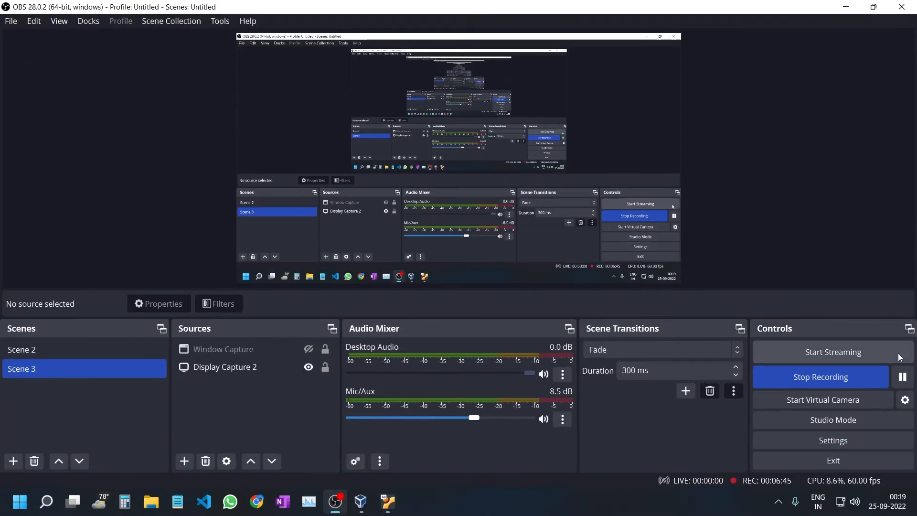
pyautogui.click(337, 502)
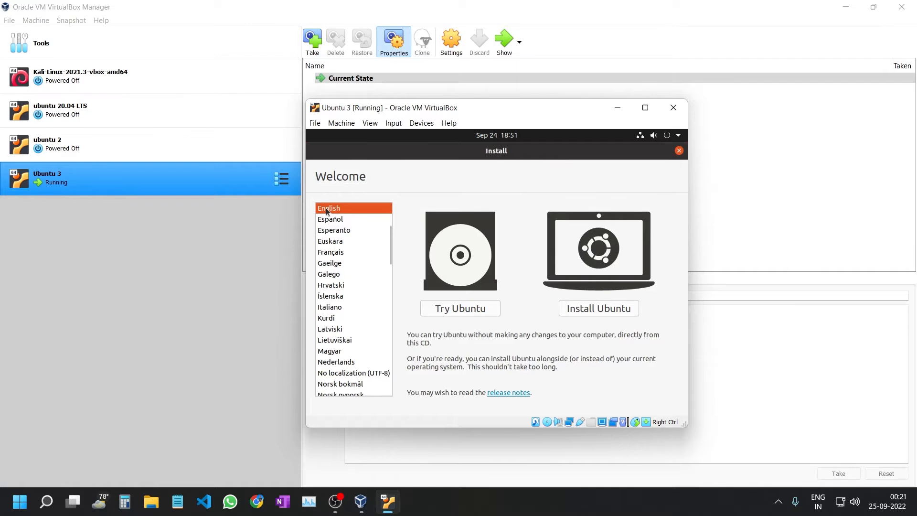
# Start the Ubuntu installer in English, accept the English (US) keyboard layout and select Minimal installation.
pyautogui.click(625, 309)
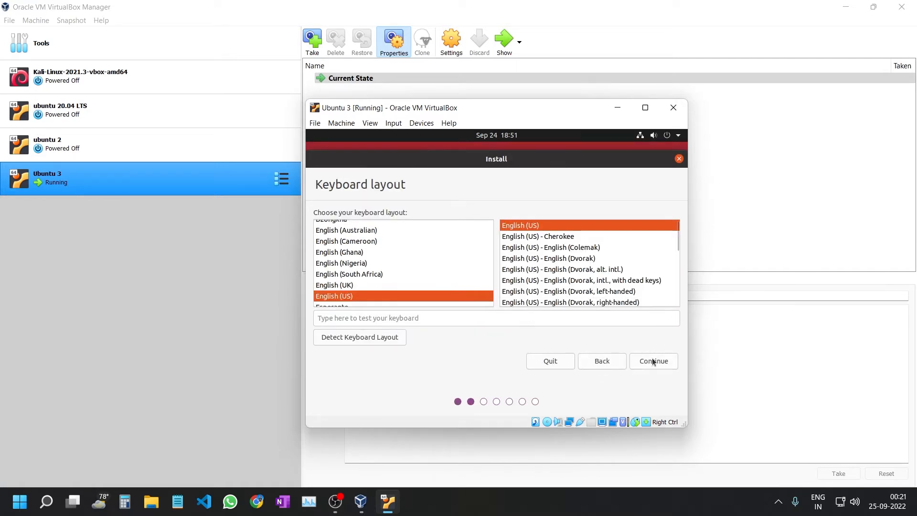
pyautogui.click(653, 362)
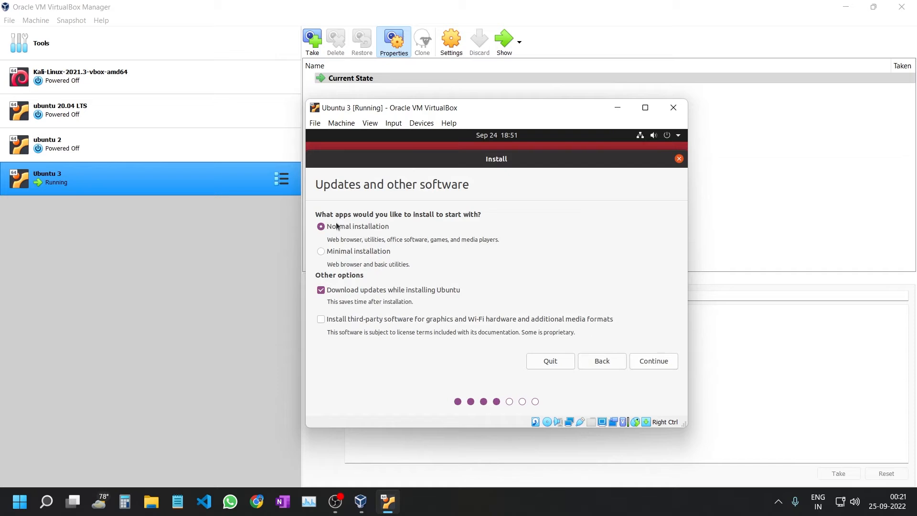
pyautogui.click(343, 256)
pyautogui.click(653, 363)
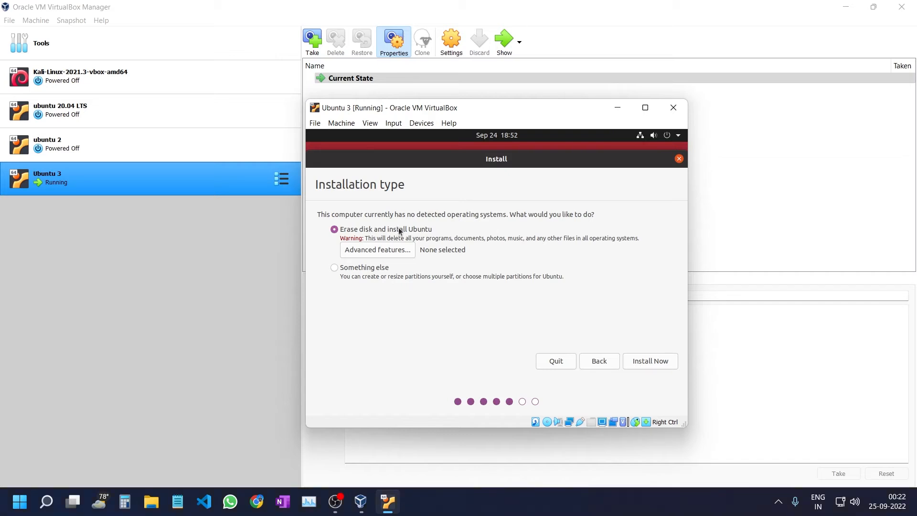
# Erase the disk and install Ubuntu, confirm writing the changes to disk, and accept Kolkata as the location.
pyautogui.click(647, 363)
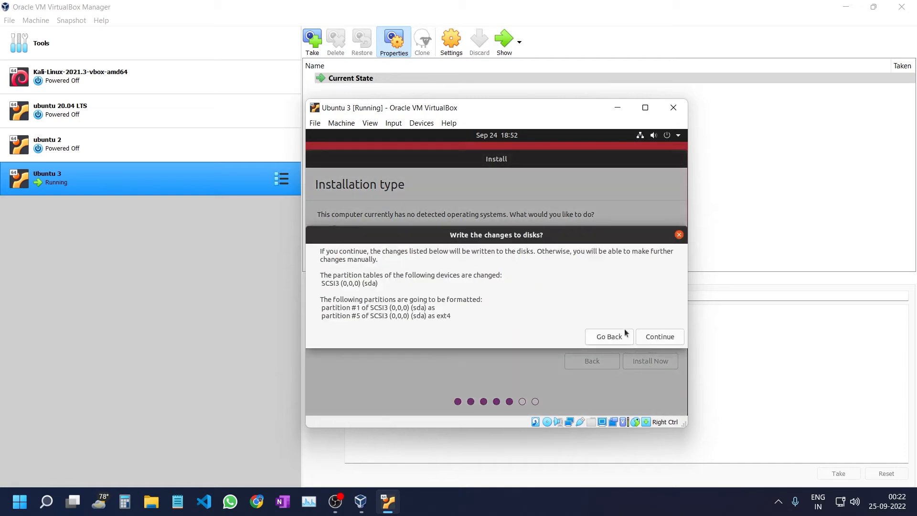
pyautogui.click(645, 338)
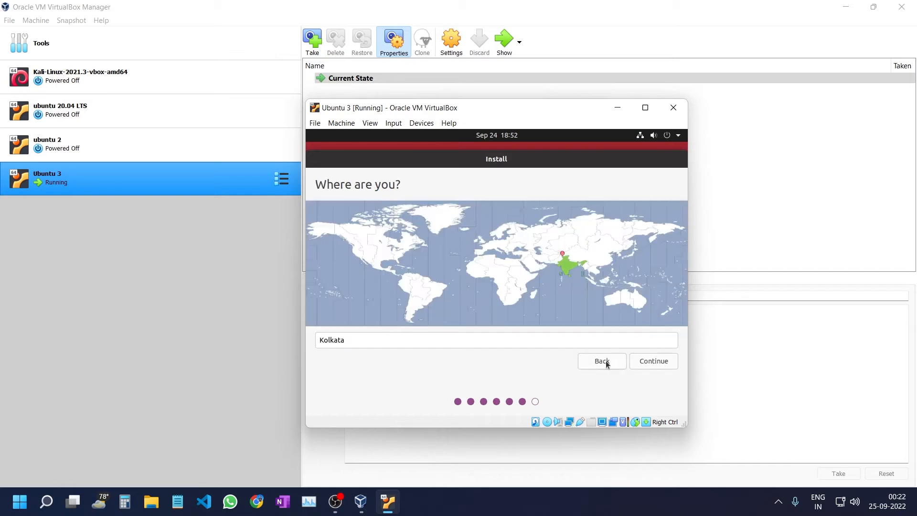
pyautogui.click(655, 361)
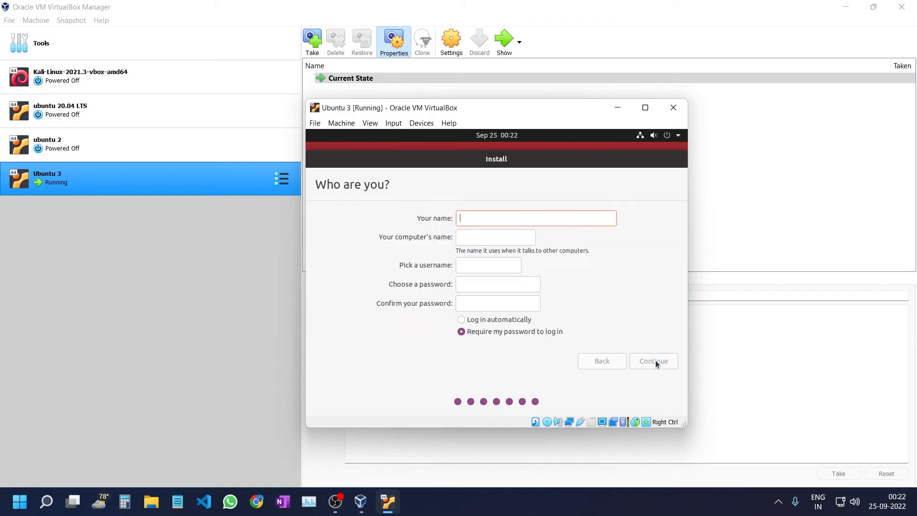
# Fill in the user's name, choose and confirm the account password, and continue the installation with those account details.
pyautogui.write('Dipak')
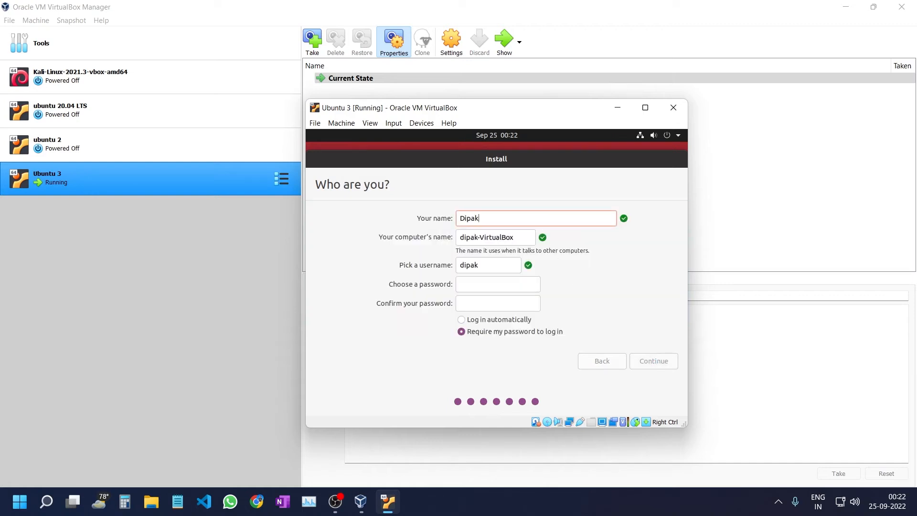
pyautogui.click(467, 285)
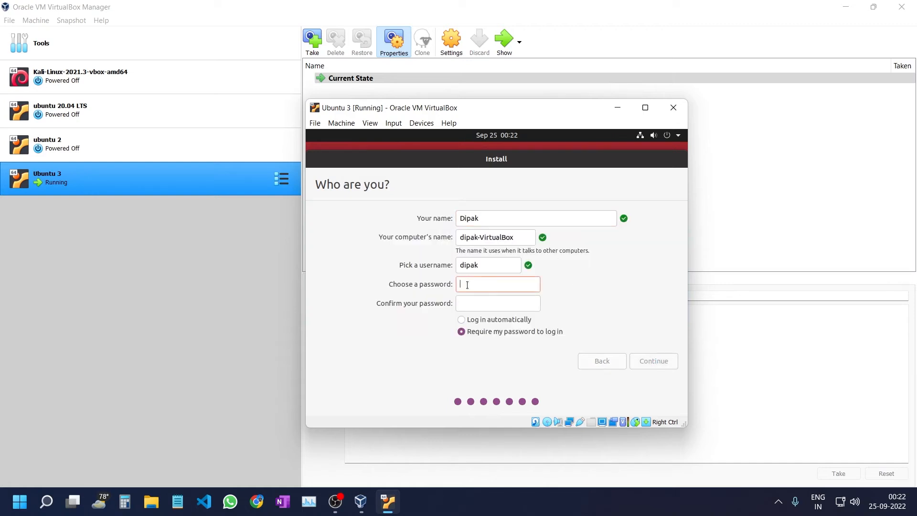
pyautogui.press('Tab')
pyautogui.click(467, 284)
pyautogui.write('••••••')
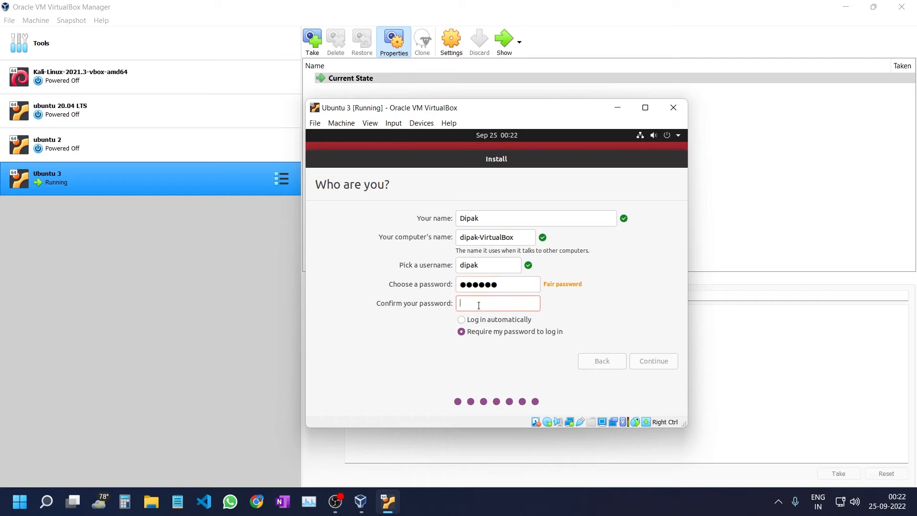
pyautogui.write('••••••')
pyautogui.click(644, 362)
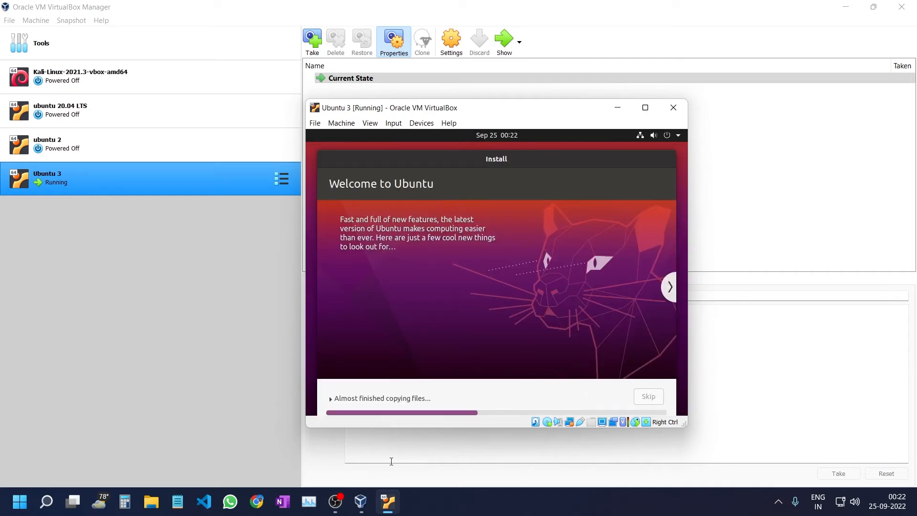
pyautogui.moveTo(339, 499)
pyautogui.click(336, 502)
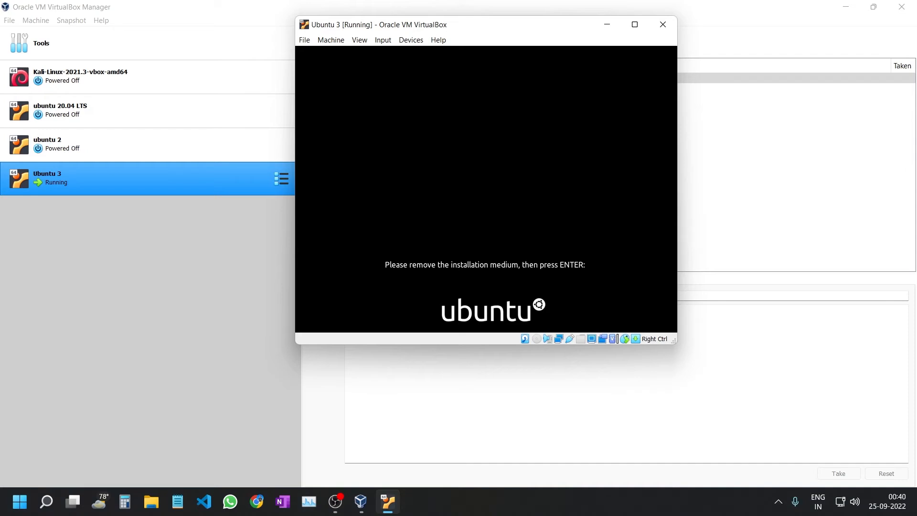
# Restart into the installed Ubuntu system and log in to the user account with its password.
pyautogui.press('Return')
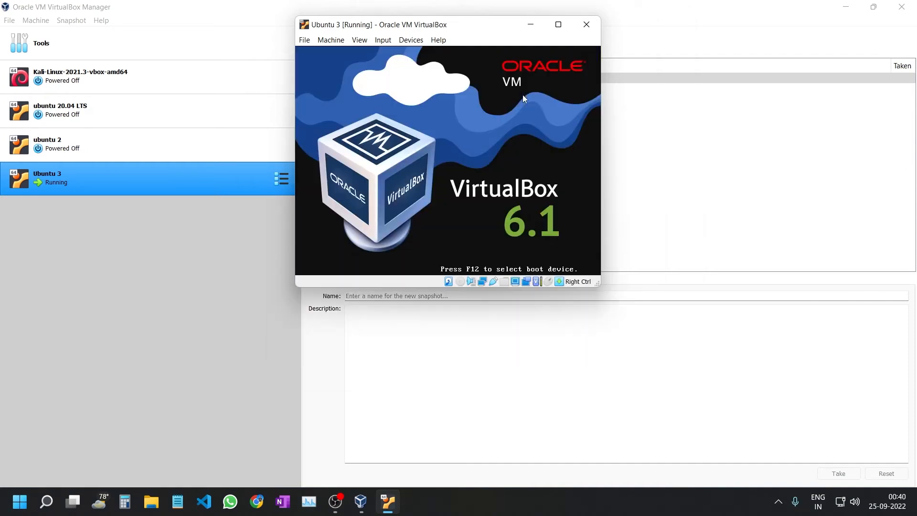
pyautogui.click(334, 508)
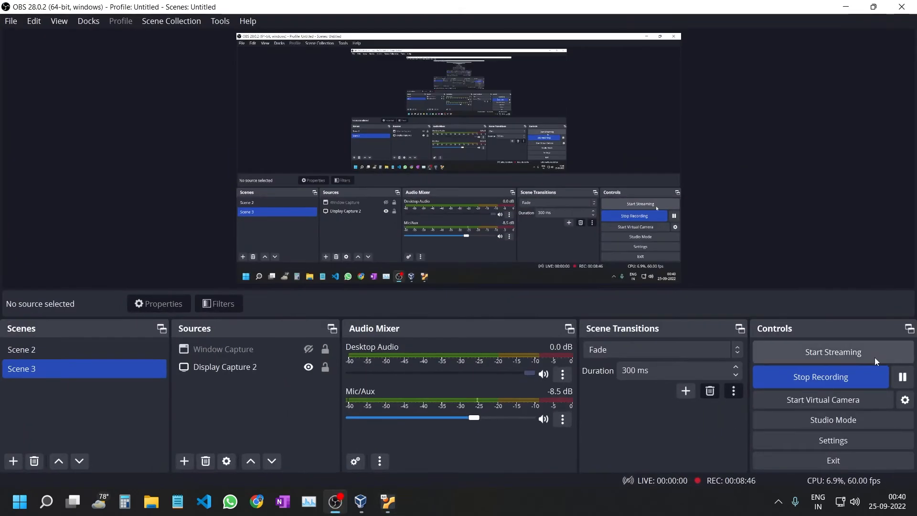
pyautogui.click(334, 502)
pyautogui.click(458, 196)
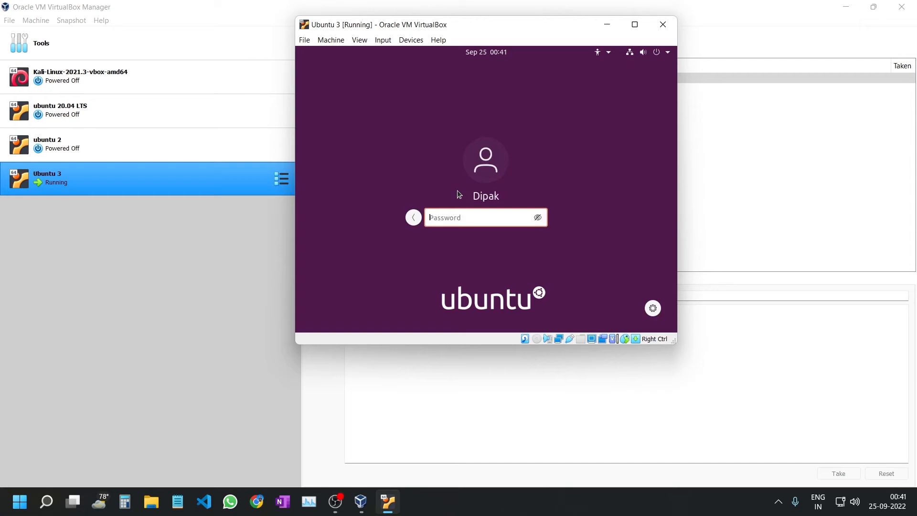
pyautogui.write('******')
pyautogui.press('Return')
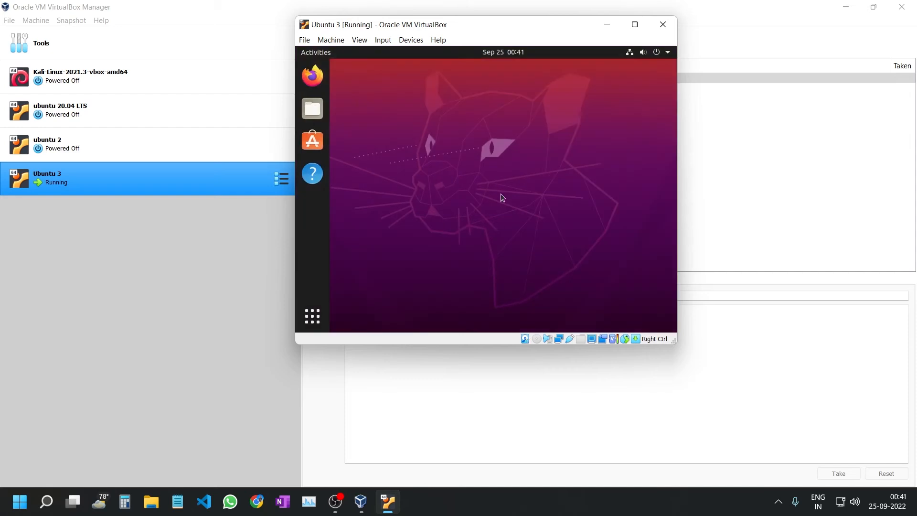
# Complete the Welcome to Ubuntu setup, skipping Livepatch and leaving Location Services off.
pyautogui.click(658, 72)
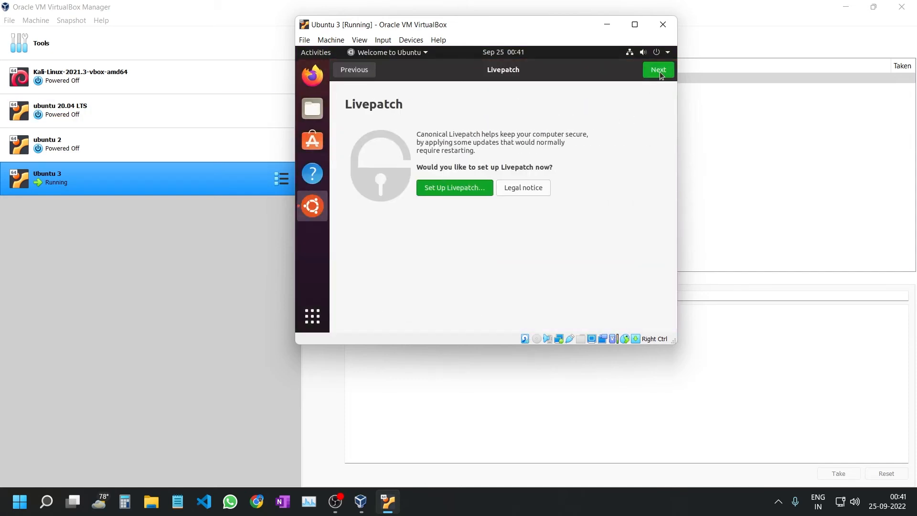
pyautogui.click(660, 72)
pyautogui.click(660, 72)
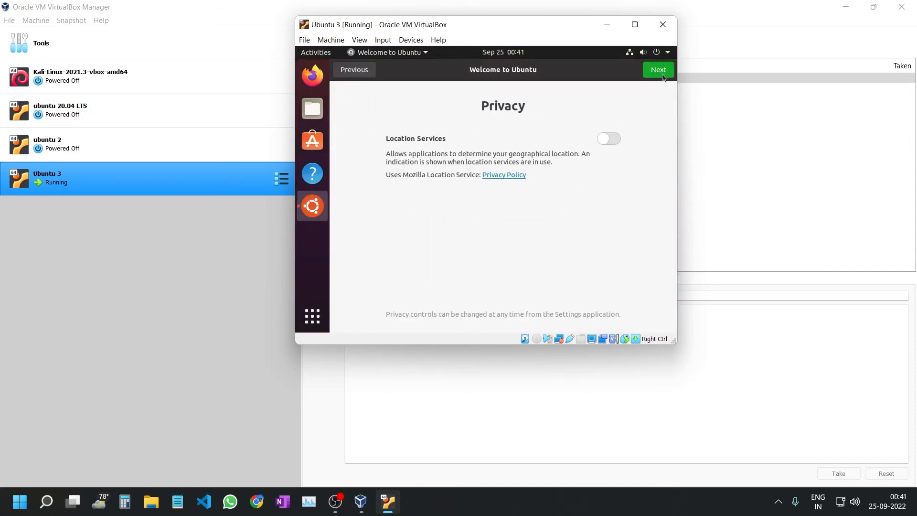
pyautogui.click(662, 74)
pyautogui.click(662, 73)
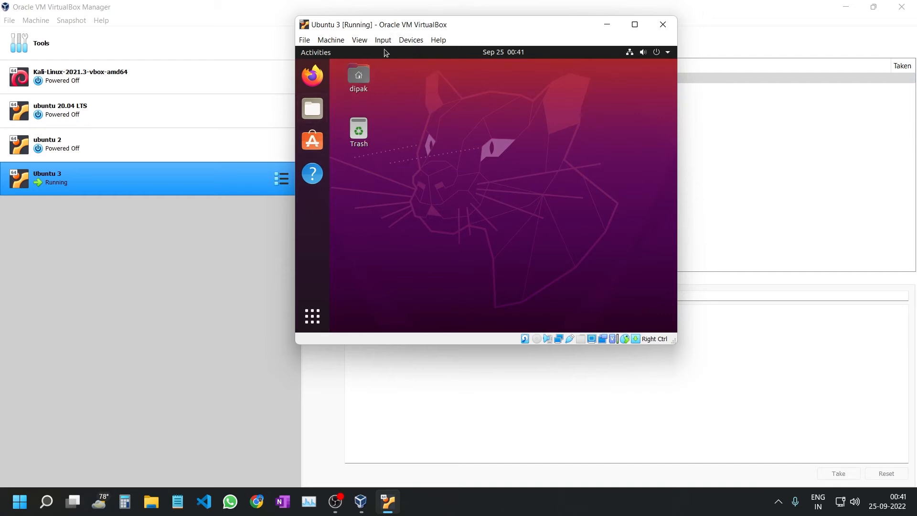
# Set the virtual machine's Shared Clipboard to Bidirectional.
pyautogui.click(396, 42)
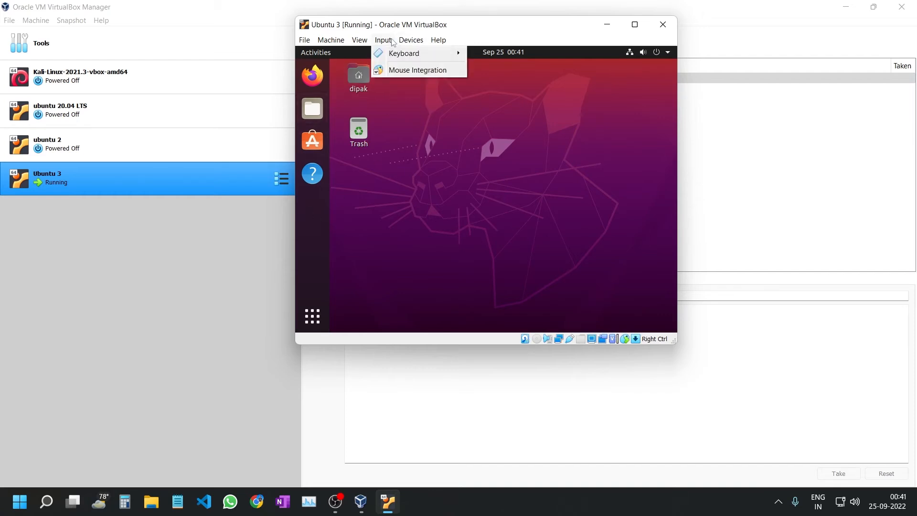
pyautogui.moveTo(407, 43)
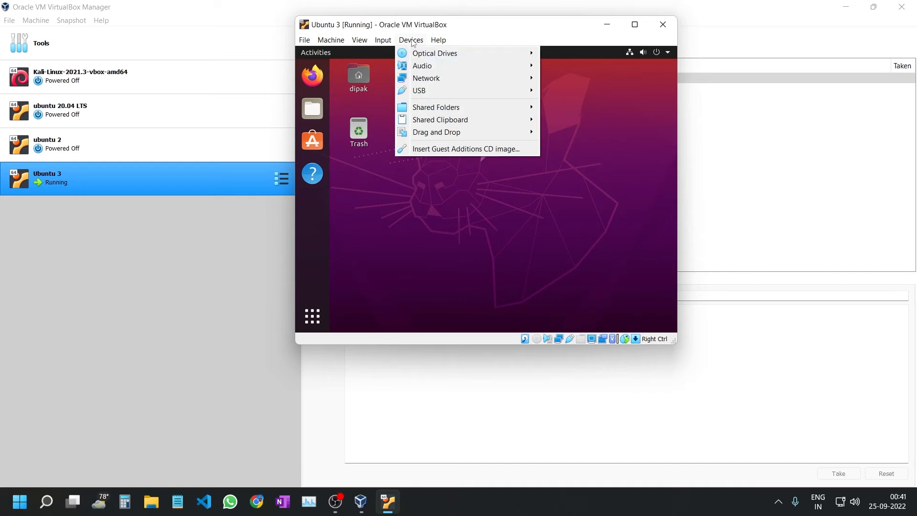
pyautogui.moveTo(488, 122)
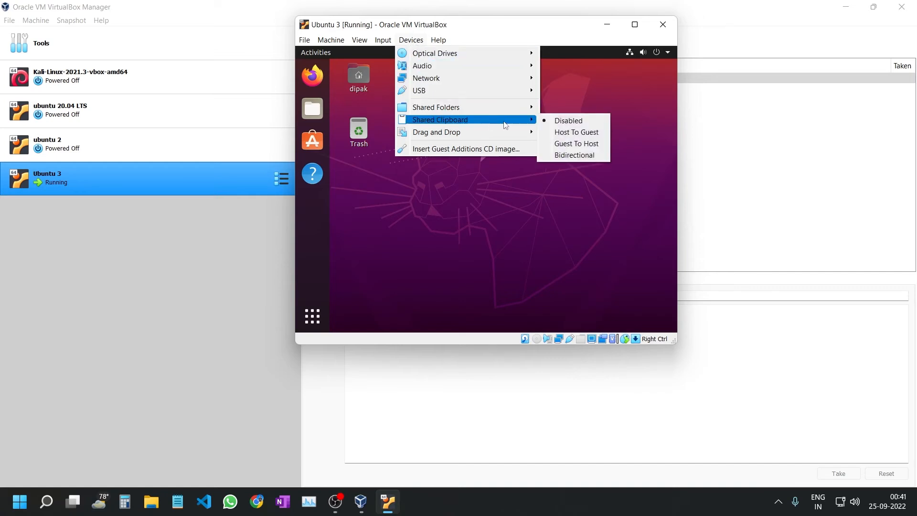
pyautogui.click(579, 160)
# Switch to Notepad on the host, write a short line of sample text and select all of it.
pyautogui.click(410, 40)
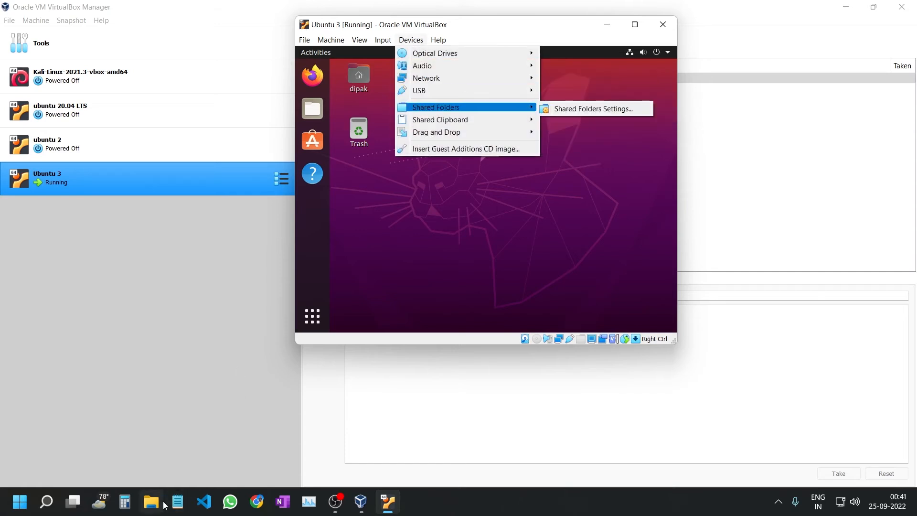
pyautogui.click(178, 502)
pyautogui.write('di[ak')
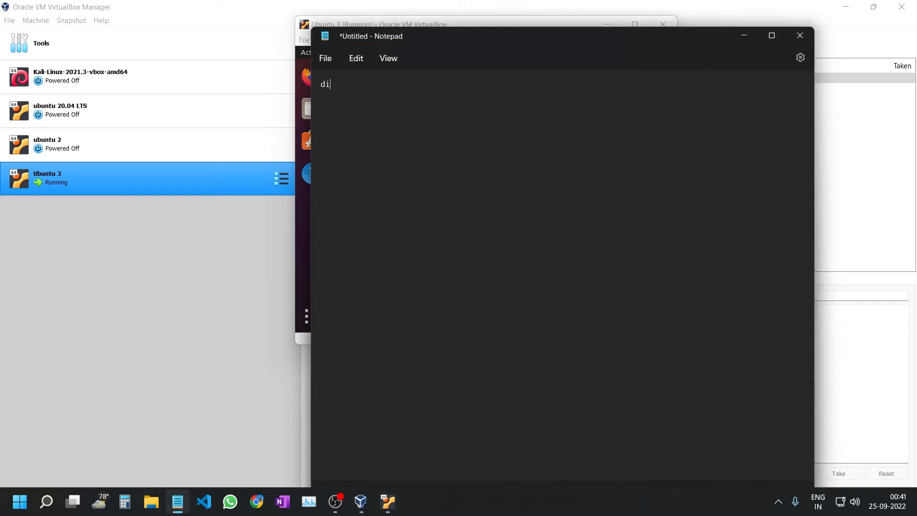
pyautogui.press('BackSpace')
pyautogui.press('BackSpace')
pyautogui.write('akfkdl')
pyautogui.hotkey('ctrl', 'a')
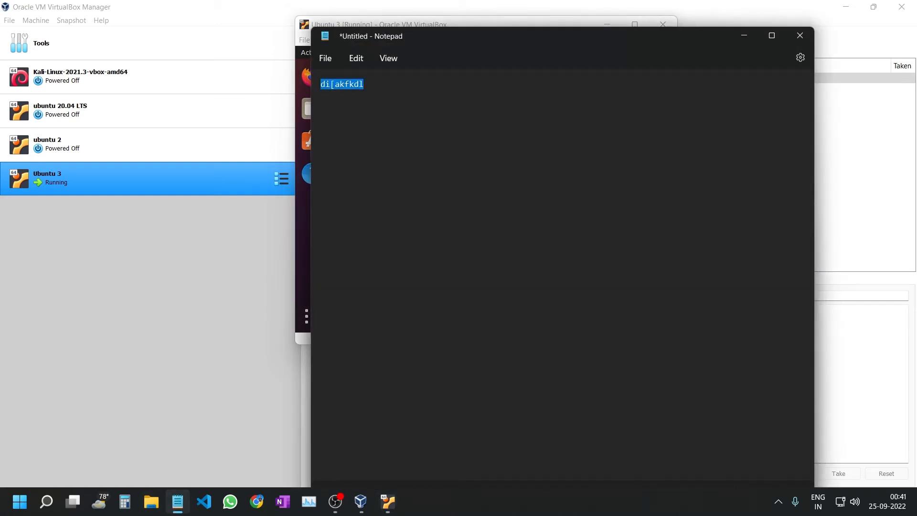
# Open a terminal in the Ubuntu guest and try to paste the host's sample text at the prompt.
pyautogui.click(305, 224)
pyautogui.click(312, 316)
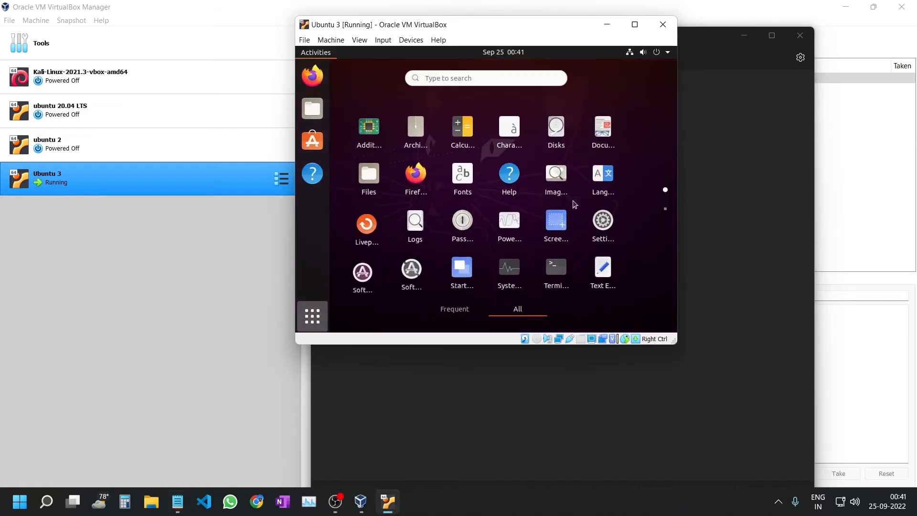
pyautogui.click(556, 267)
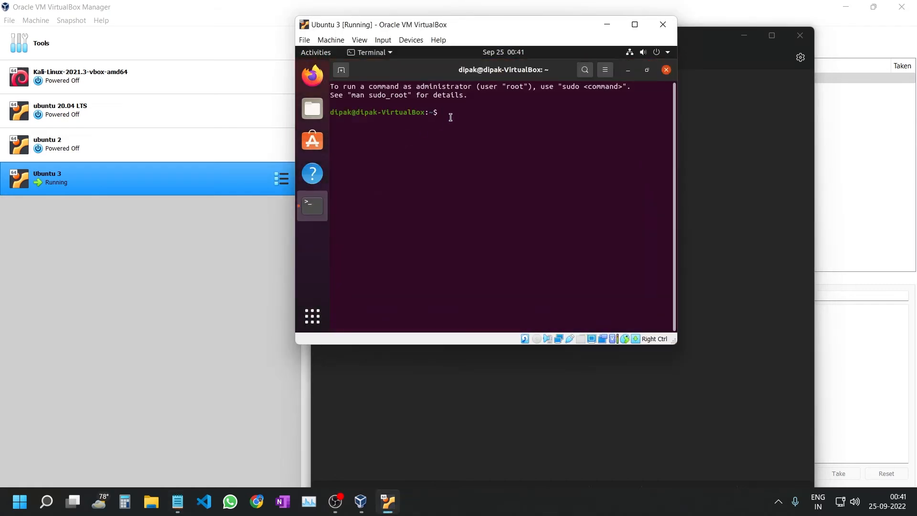
pyautogui.rightClick(451, 116)
pyautogui.click(447, 145)
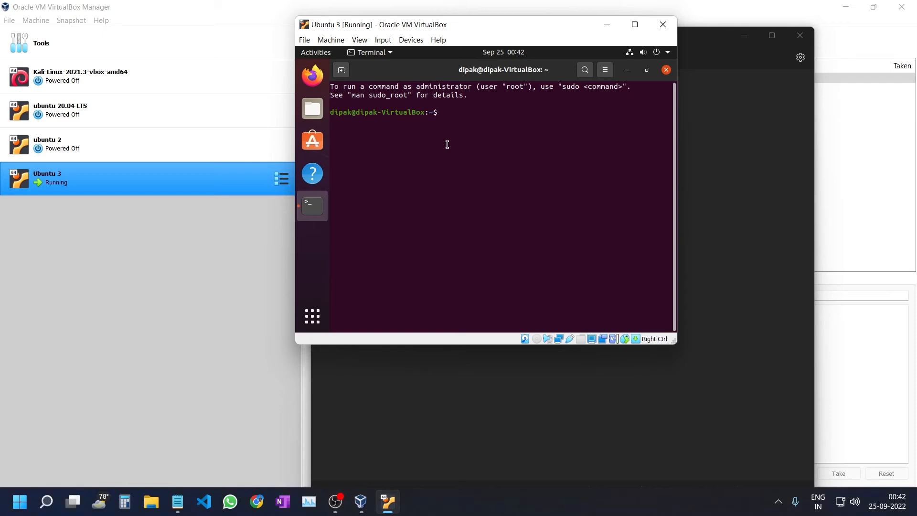
# Clear the guest terminal with the clear command and check whether pasting is available.
pyautogui.write('clear')
pyautogui.press('Return')
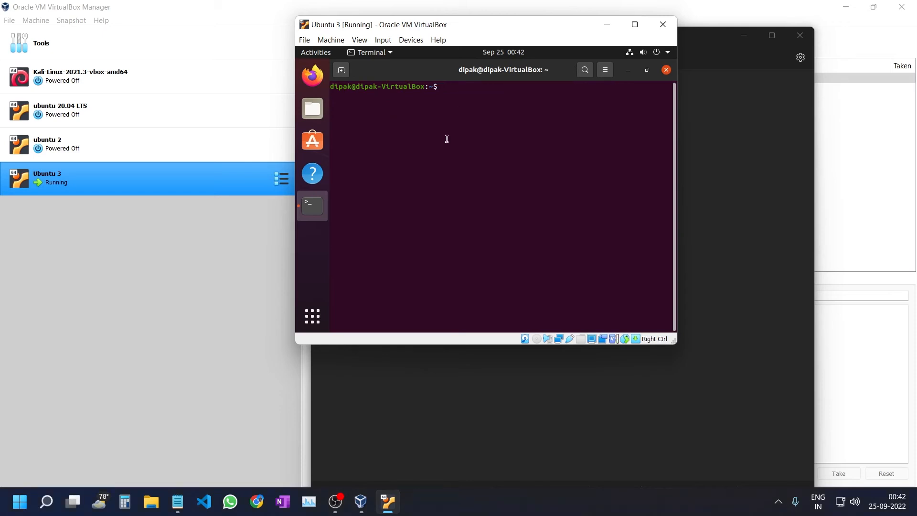
pyautogui.rightClick(483, 108)
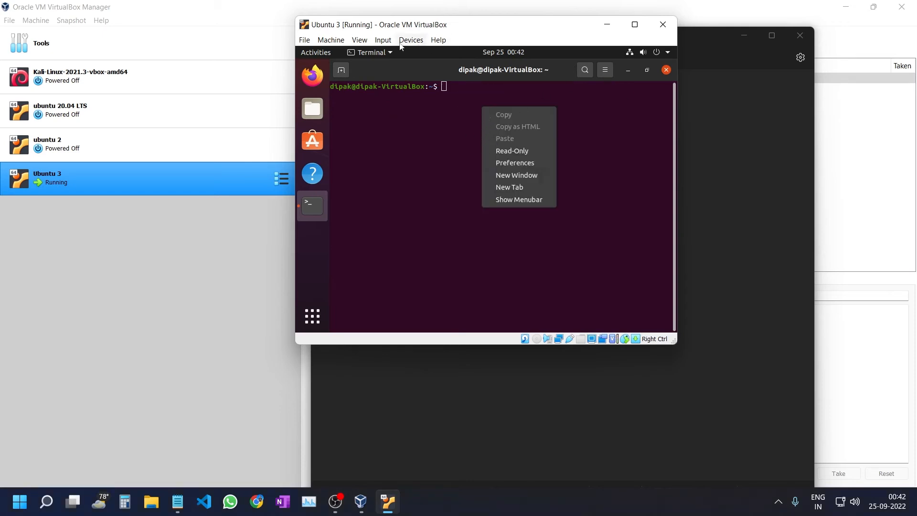
# Dismiss the Ubuntu release upgrade dialog in the guest without upgrading.
pyautogui.click(384, 40)
pyautogui.click(419, 36)
pyautogui.click(411, 39)
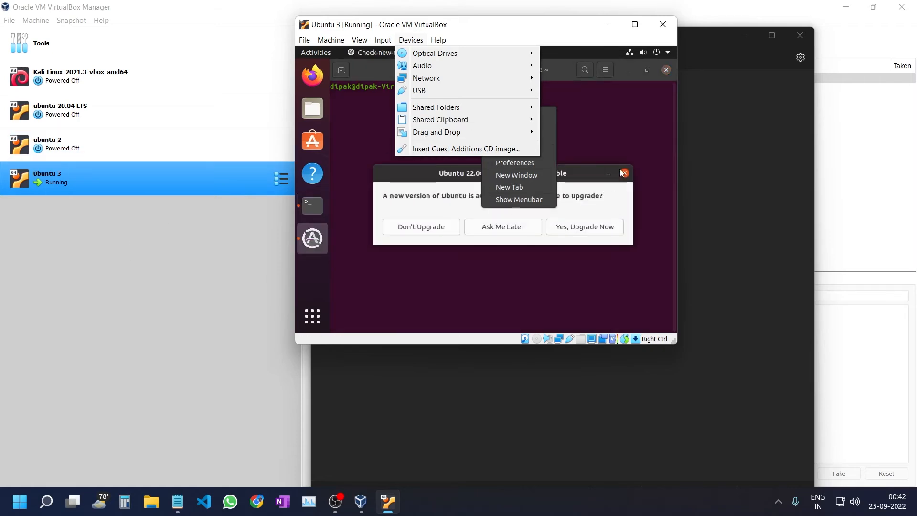
pyautogui.click(625, 174)
pyautogui.click(624, 174)
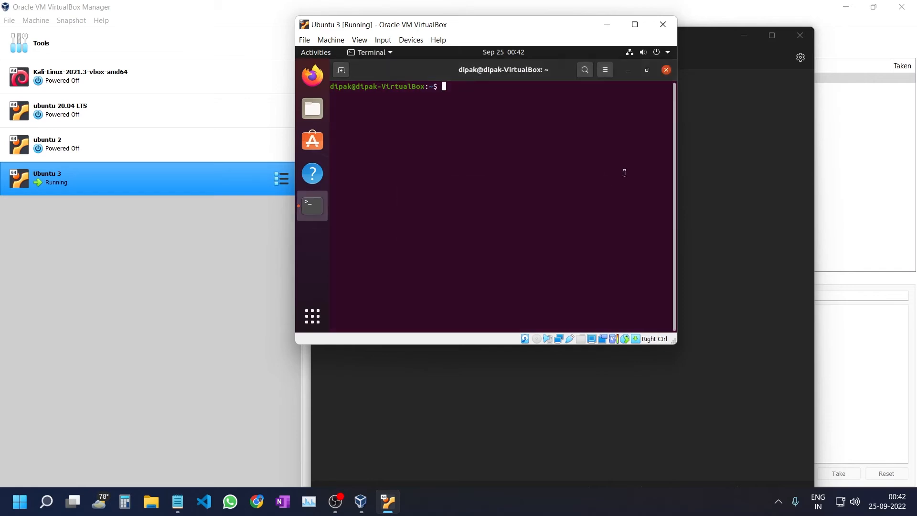
# Set the virtual machine's Drag and Drop mode to Bidirectional.
pyautogui.click(403, 44)
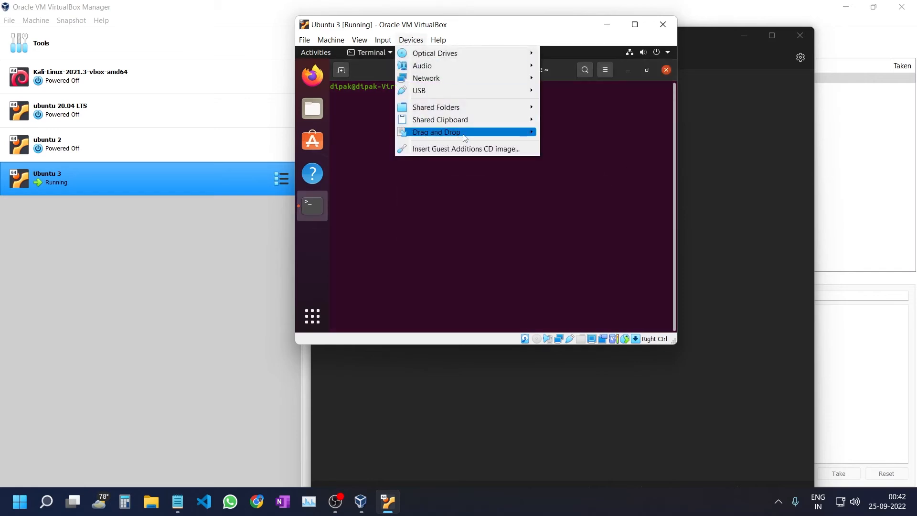
pyautogui.moveTo(465, 138)
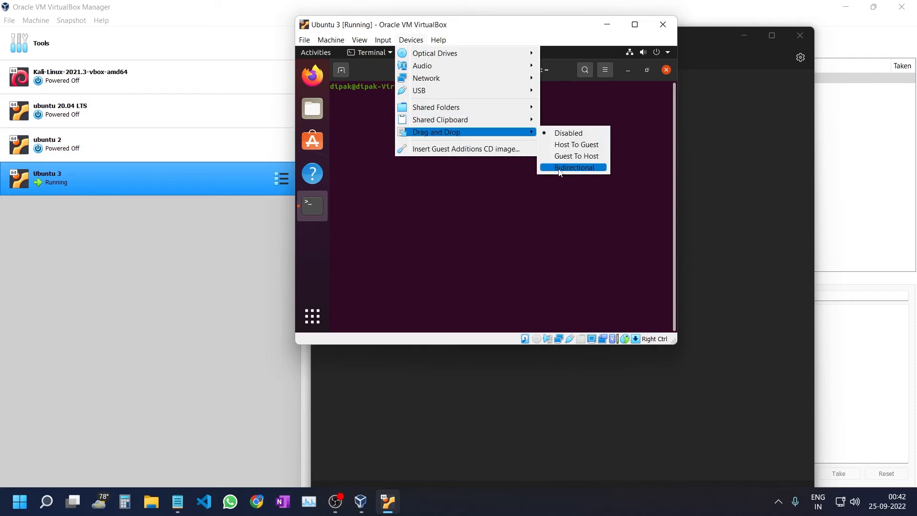
pyautogui.click(560, 168)
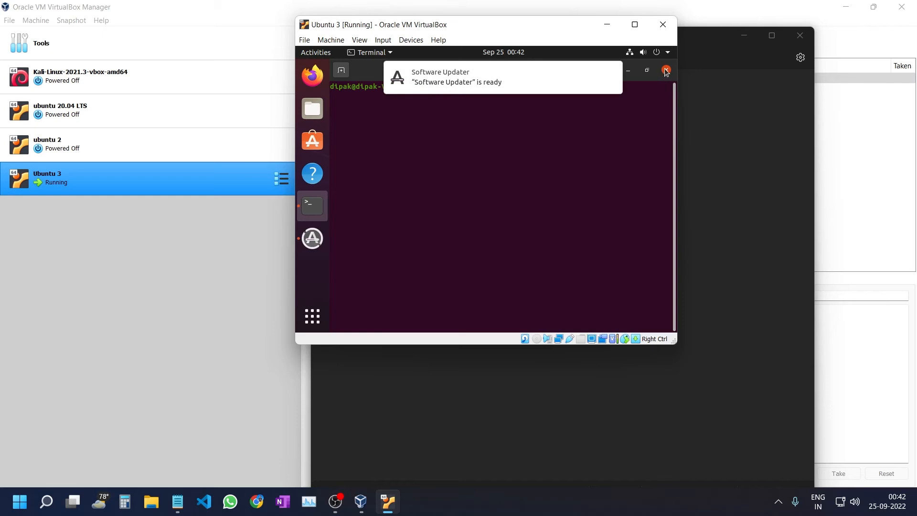
# Close the guest's terminal and enlarge the Ubuntu 3 virtual machine window.
pyautogui.click(666, 71)
pyautogui.click(651, 160)
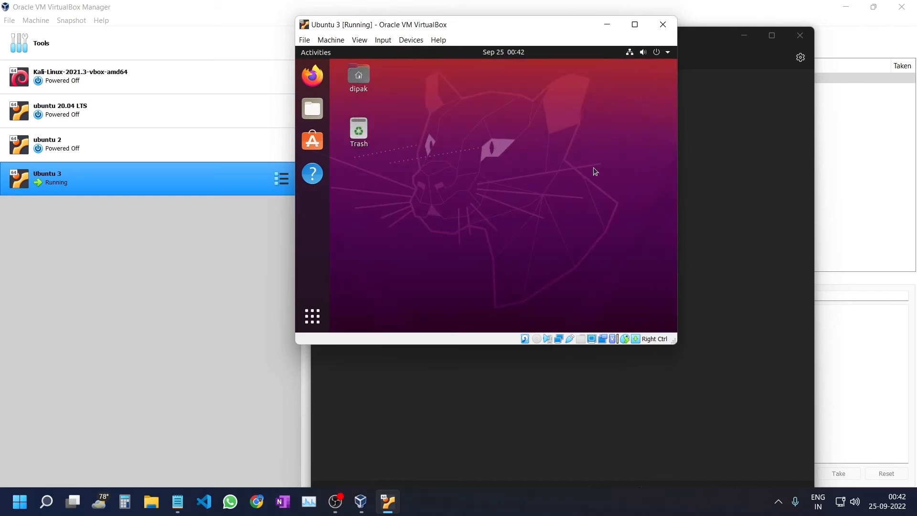
pyautogui.moveTo(677, 349); pyautogui.dragTo(787, 406)
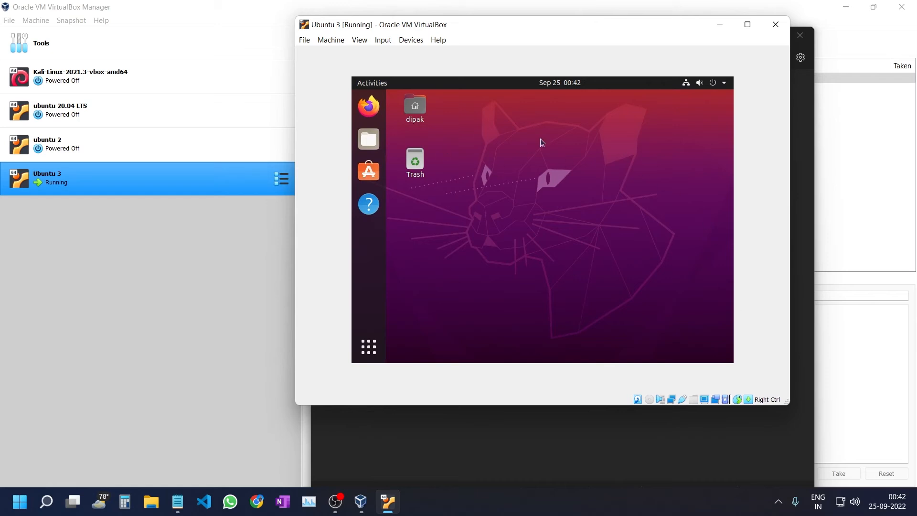
# Close the untitled Notepad document on the host without saving its changes.
pyautogui.click(807, 33)
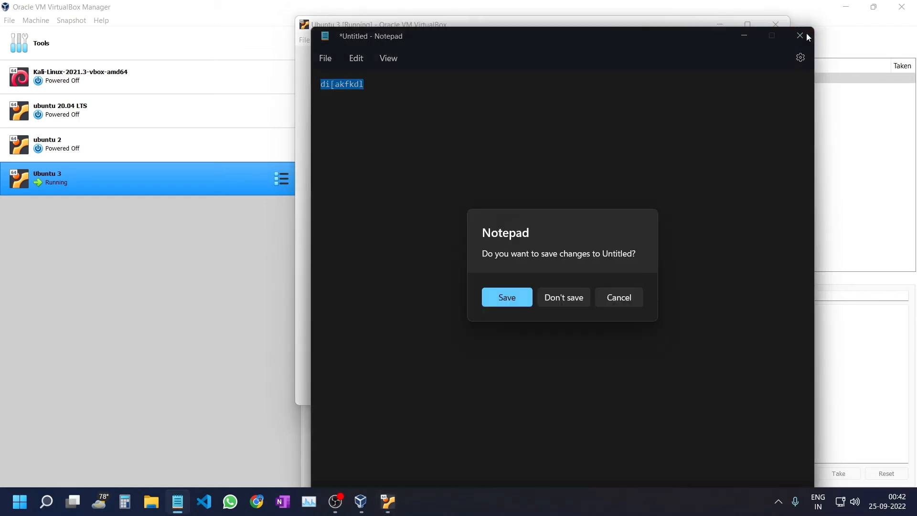
pyautogui.click(570, 299)
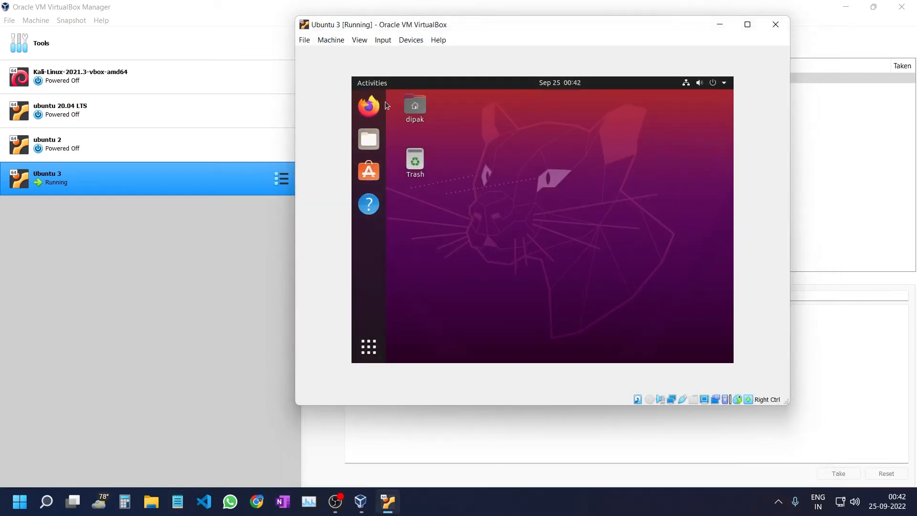
# Insert the Guest Additions CD image, run its installer in Ubuntu and authenticate with the account password.
pyautogui.click(412, 40)
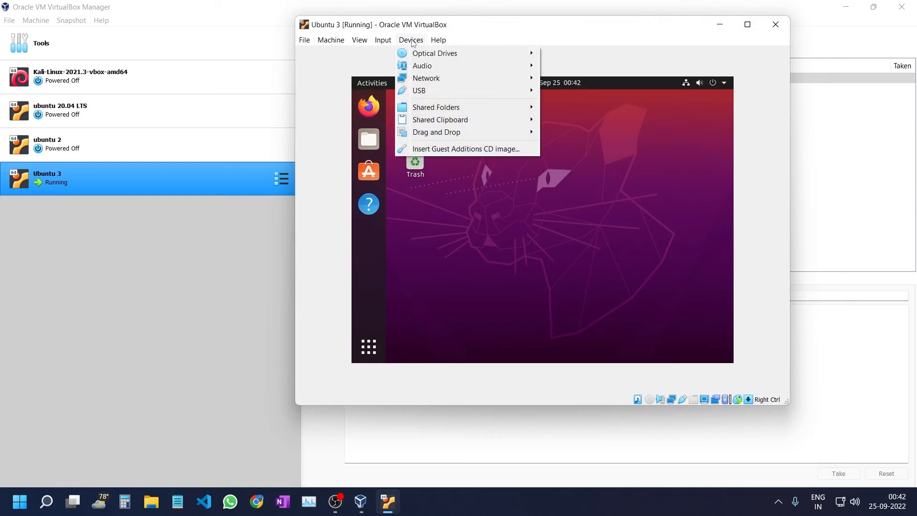
pyautogui.click(435, 149)
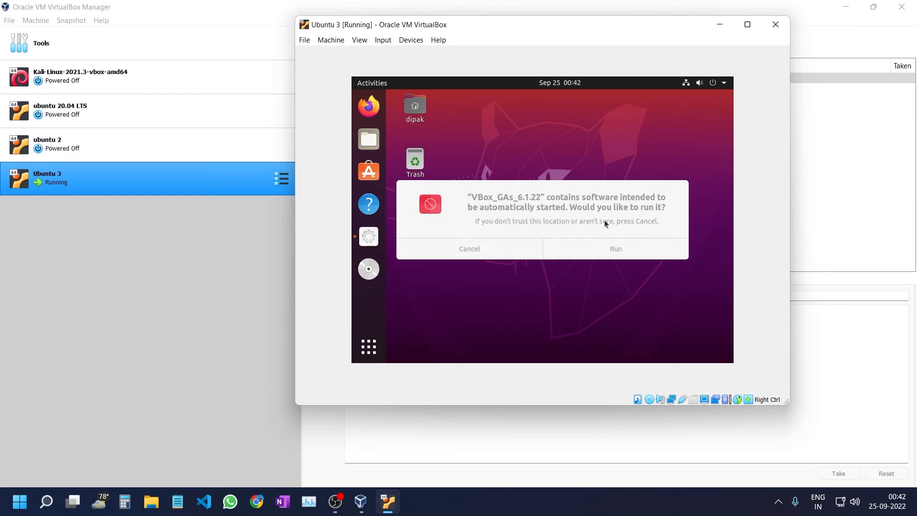
pyautogui.click(612, 250)
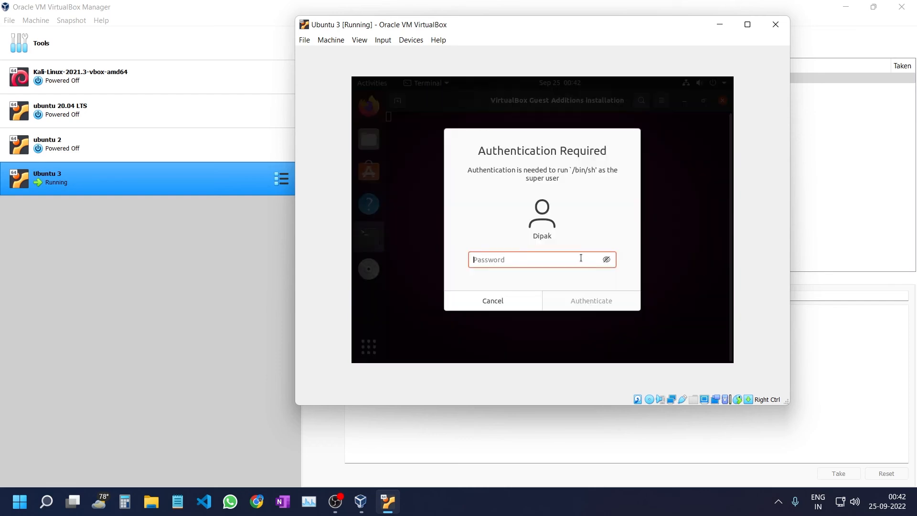
pyautogui.write('******')
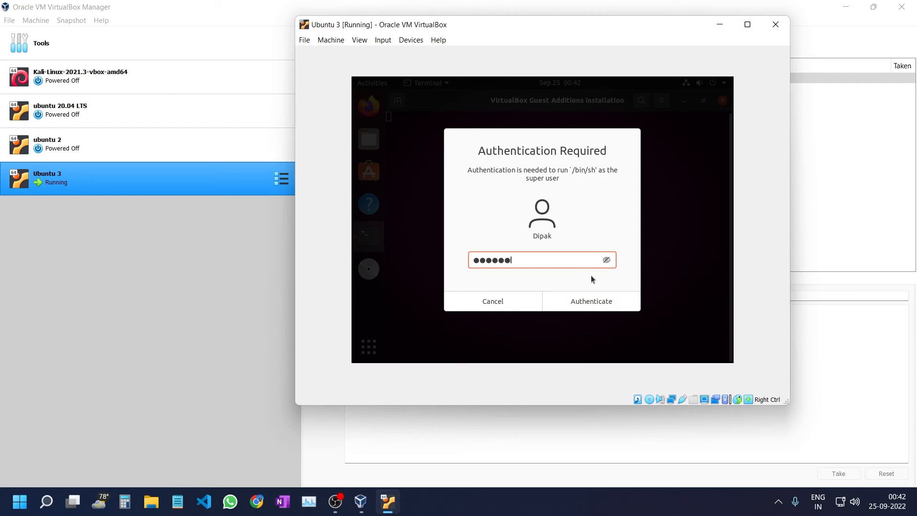
pyautogui.click(603, 298)
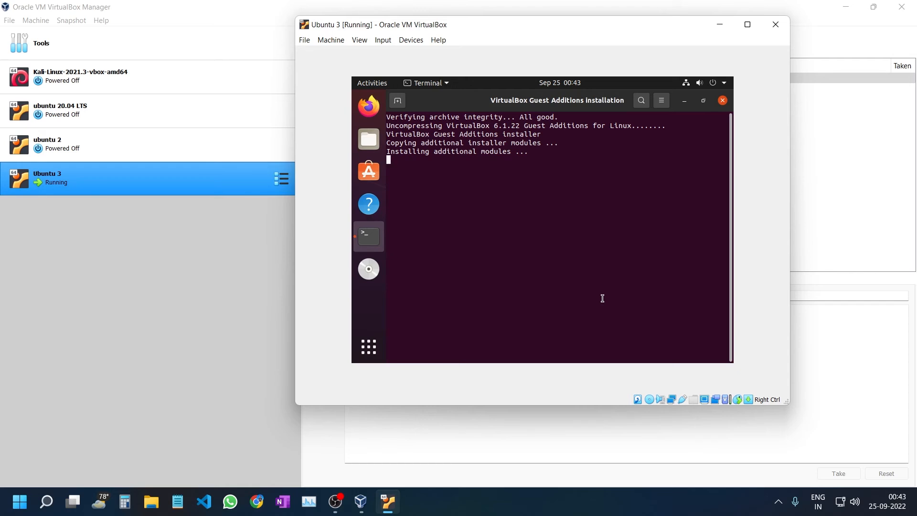
pyautogui.click(336, 502)
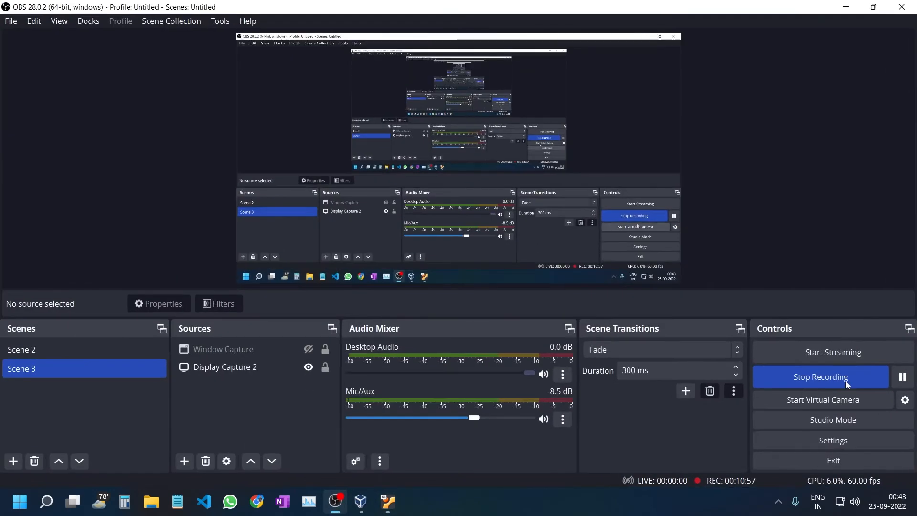
pyautogui.click(903, 377)
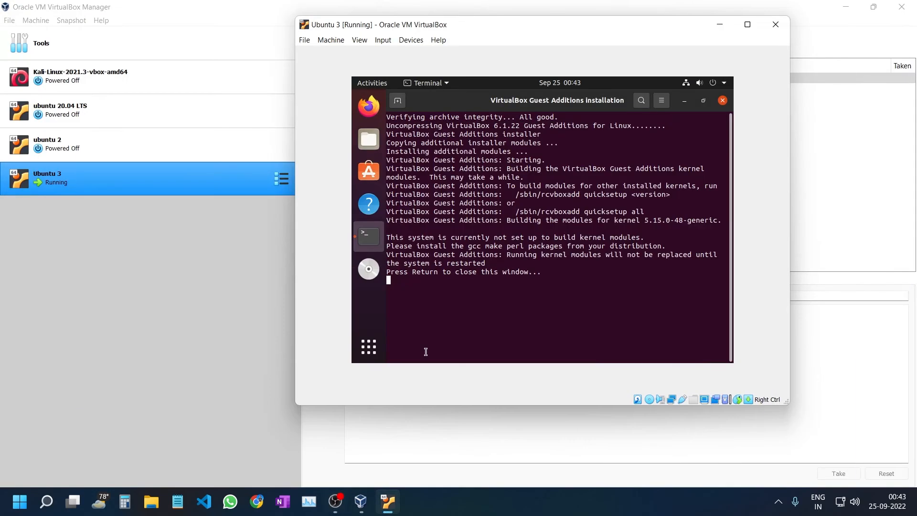
# Close the Guest Additions installer window and power off the Ubuntu guest.
pyautogui.press('Return')
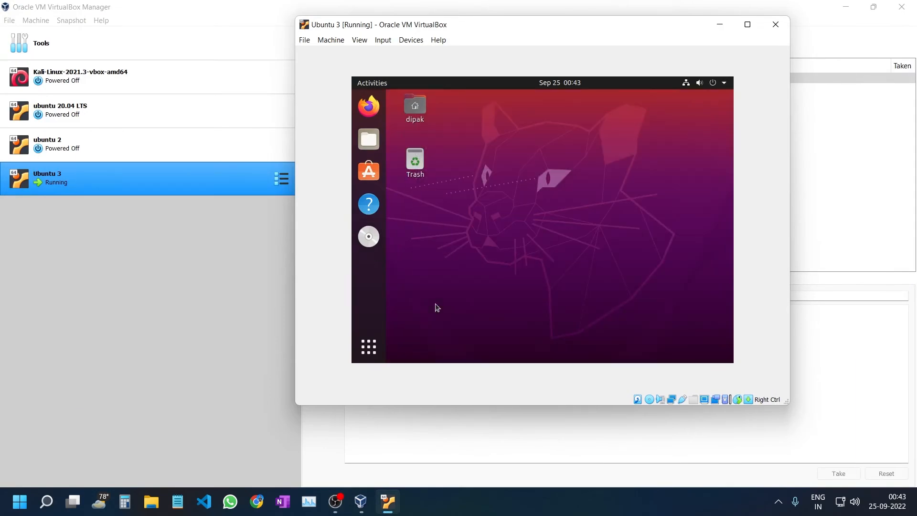
pyautogui.click(718, 83)
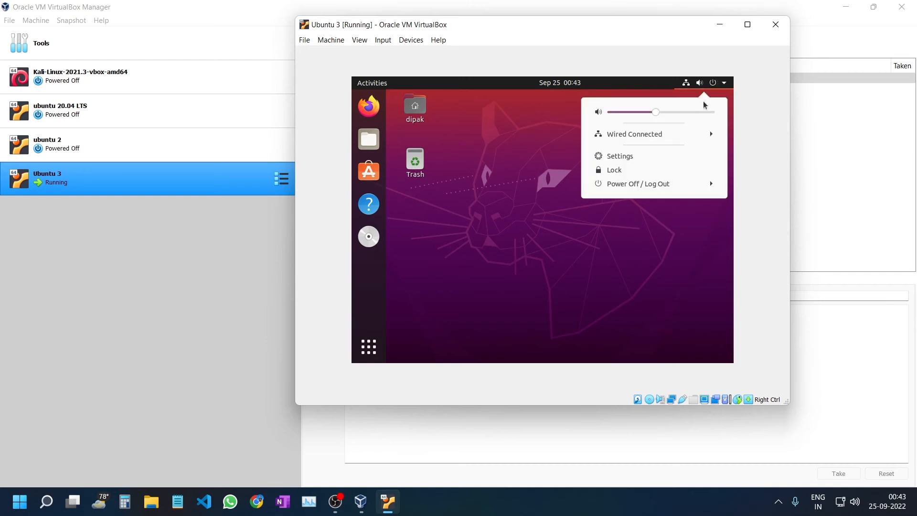
pyautogui.click(652, 186)
pyautogui.click(639, 233)
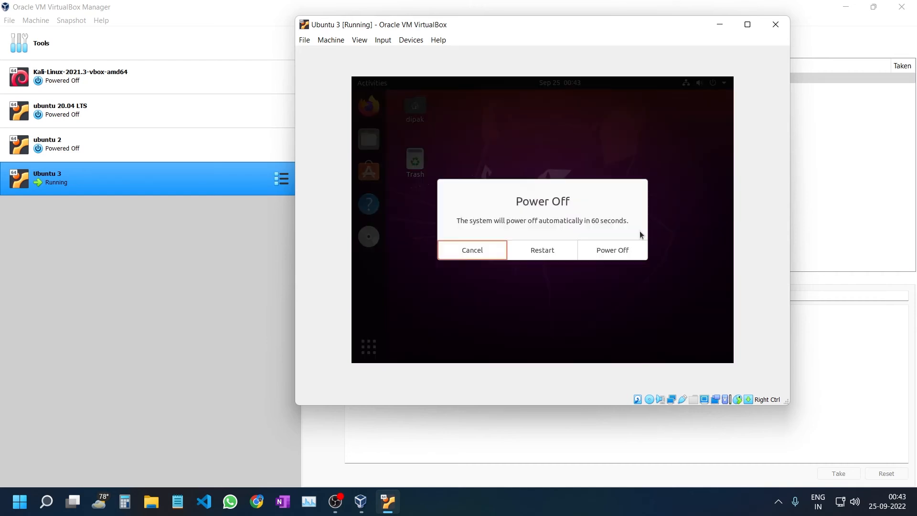
pyautogui.click(603, 251)
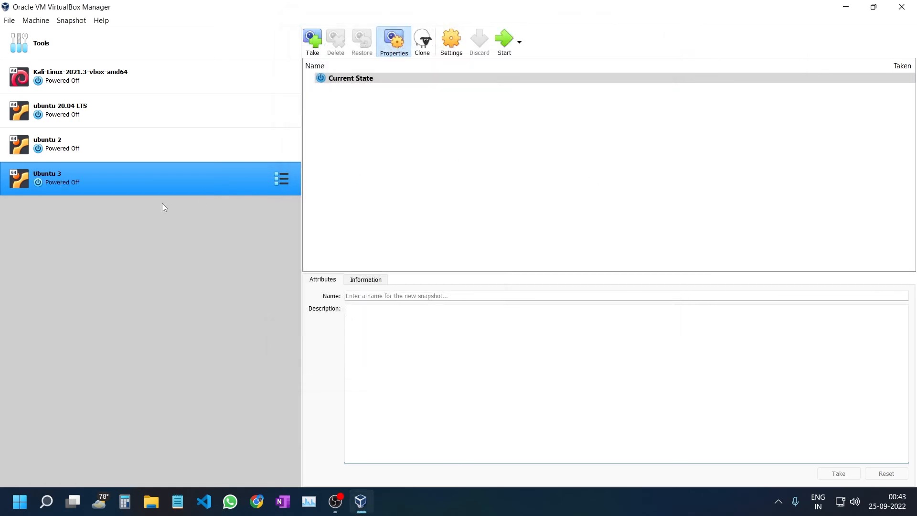
# Start the Ubuntu 3 virtual machine, dismiss the keyboard capture notice and log in with the account password.
pyautogui.click(504, 40)
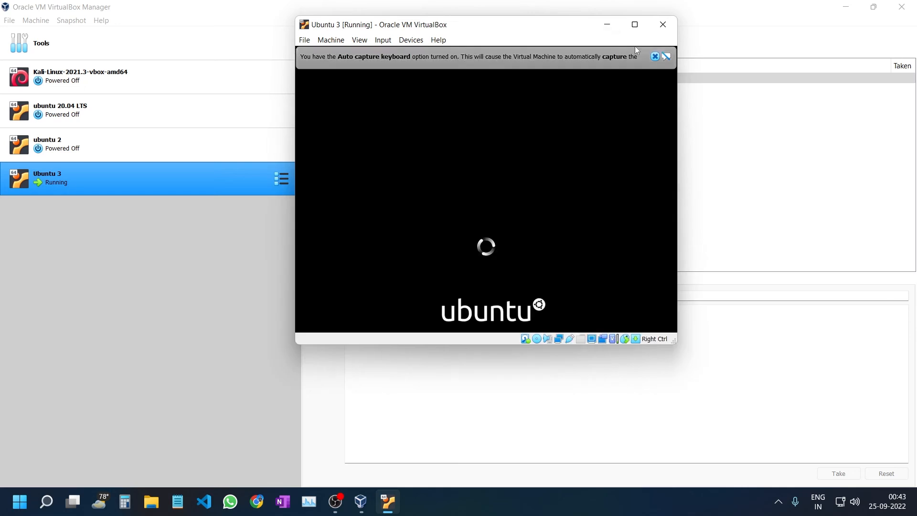
pyautogui.click(655, 57)
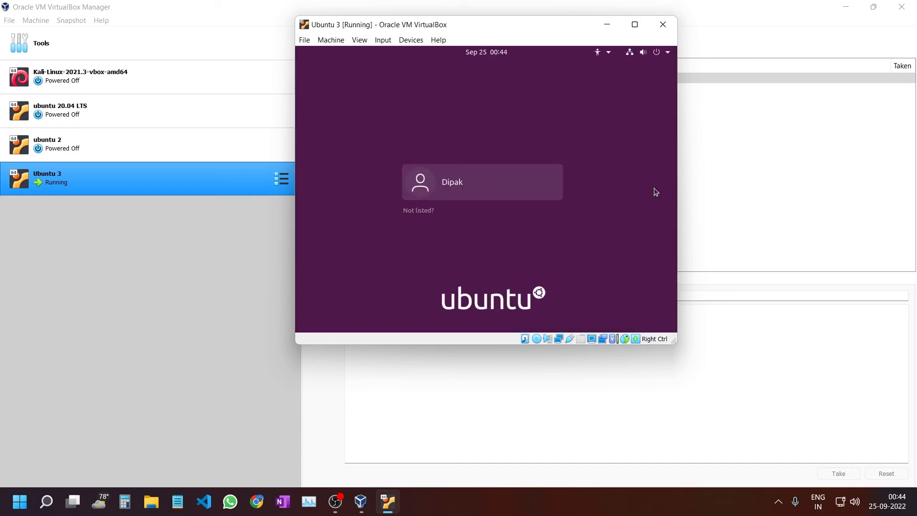
pyautogui.click(500, 186)
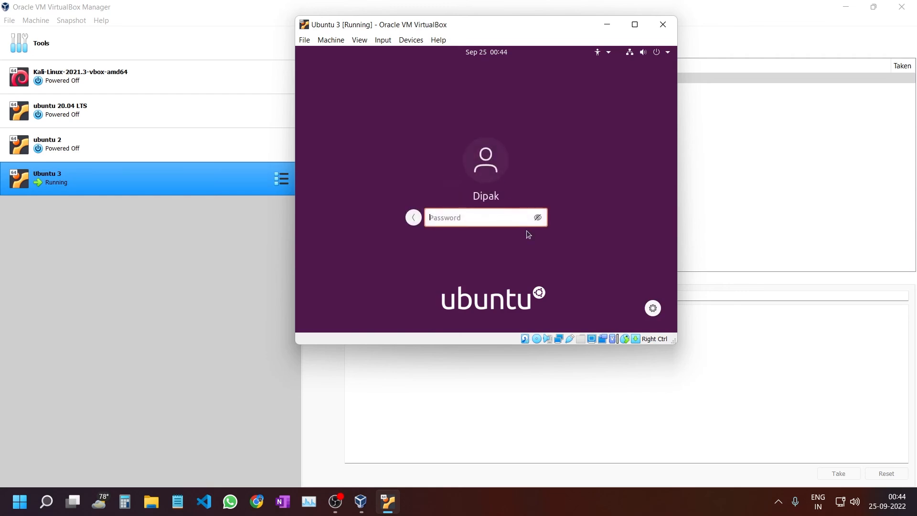
pyautogui.write('******')
pyautogui.press('Return')
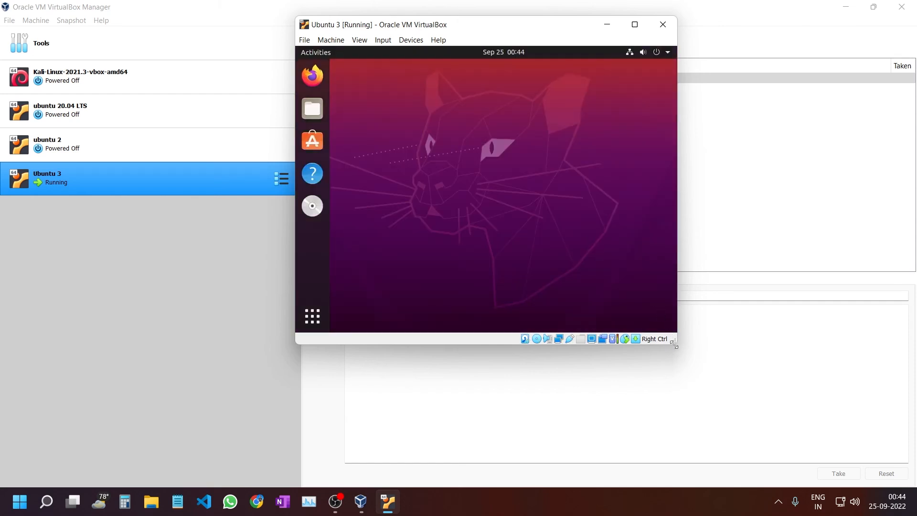
# Enlarge and maximize the Ubuntu 3 machine window, and check its Shared Clipboard sharing mode.
pyautogui.moveTo(677, 340); pyautogui.dragTo(880, 457)
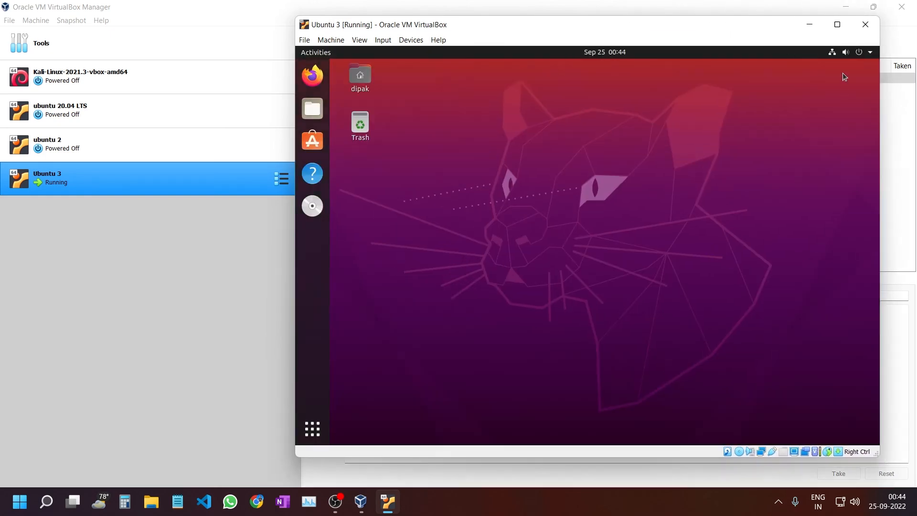
pyautogui.click(838, 24)
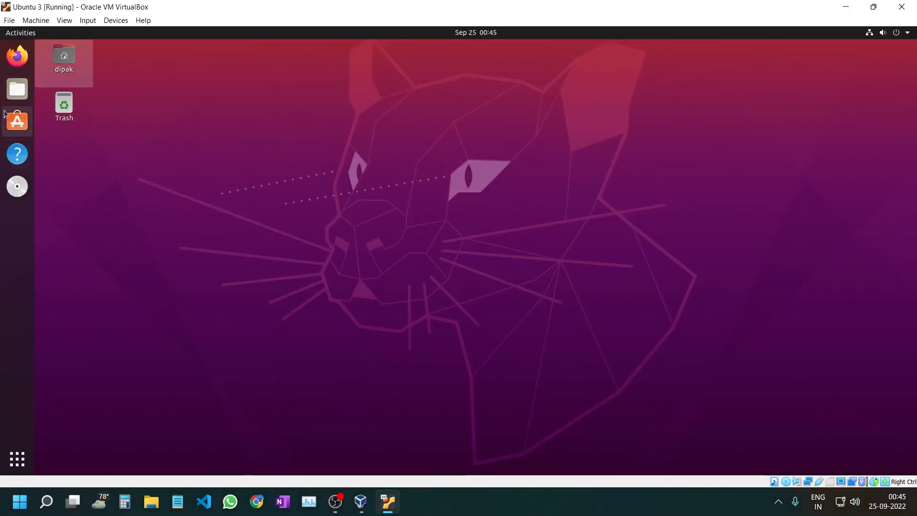
pyautogui.click(112, 21)
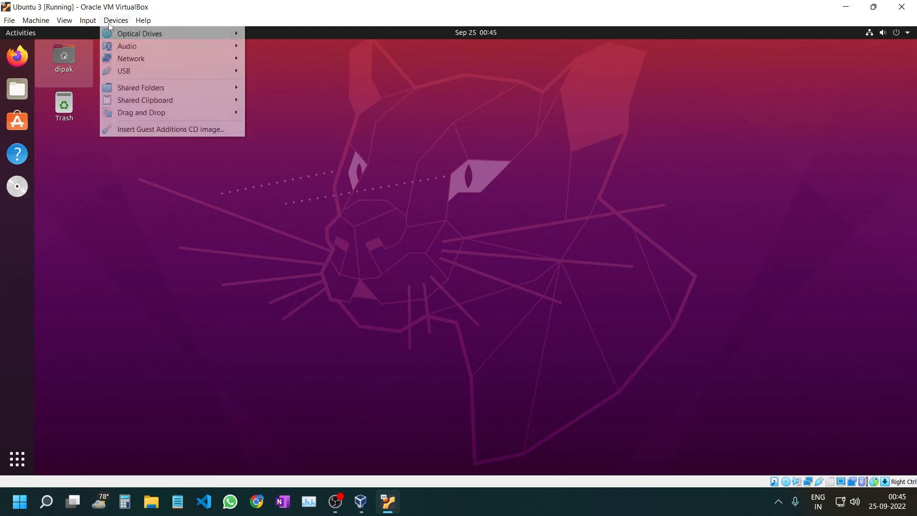
pyautogui.moveTo(168, 114)
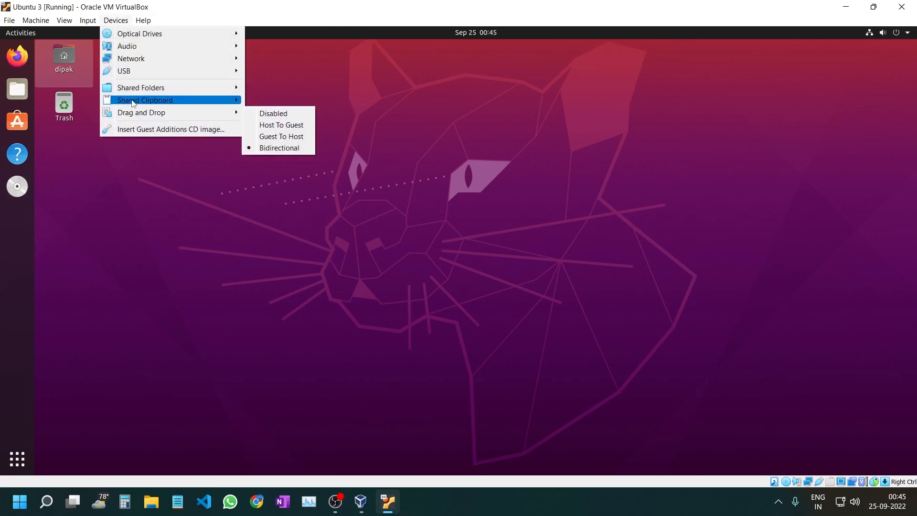
pyautogui.click(99, 197)
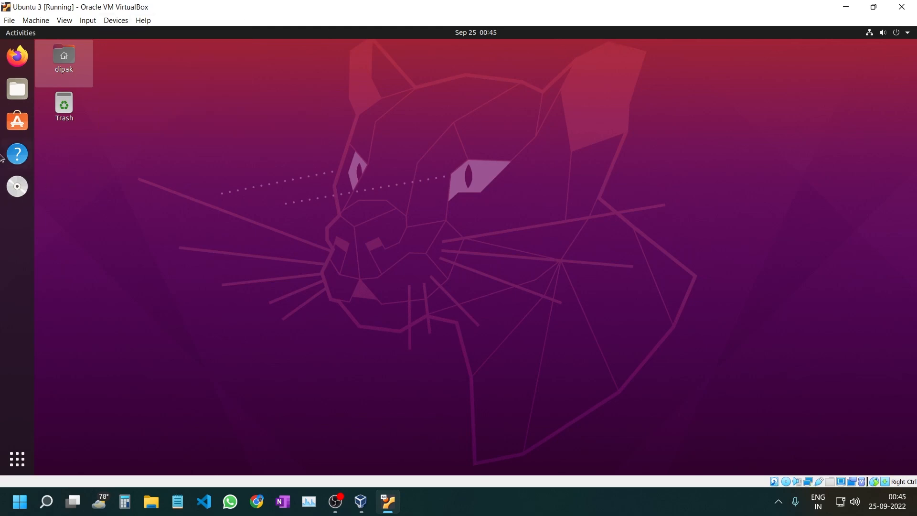
# Enter "iamdkcoder" in the guest Firefox address bar, copy it and paste it into the address bar of Chrome on the host.
pyautogui.click(18, 56)
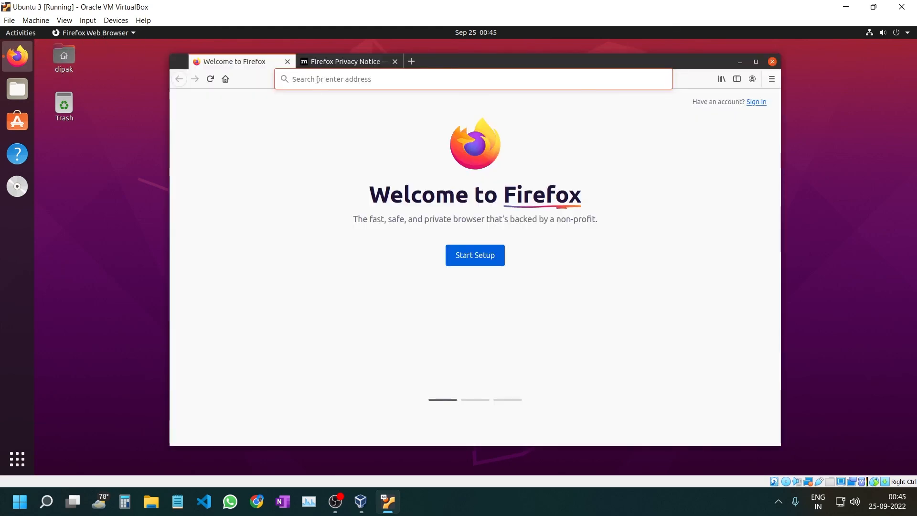
pyautogui.write('iamdkcoder')
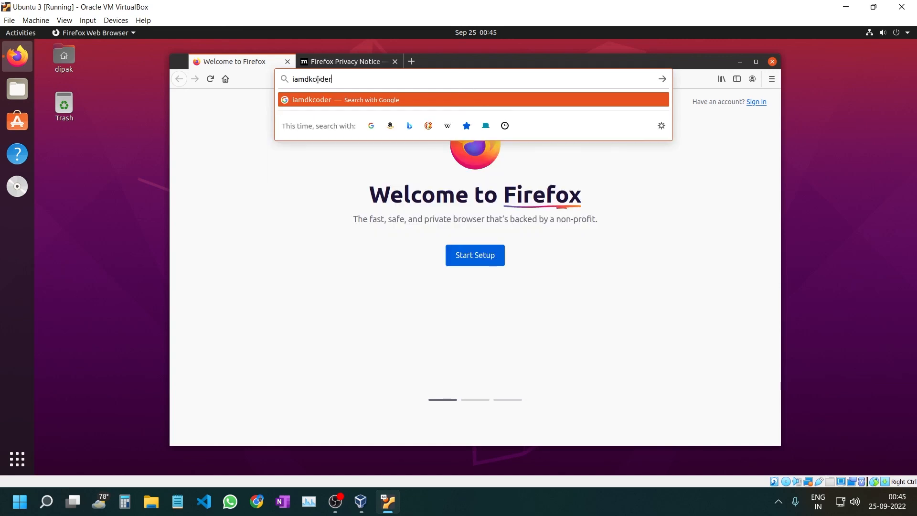
pyautogui.doubleClick(318, 80)
pyautogui.click(258, 502)
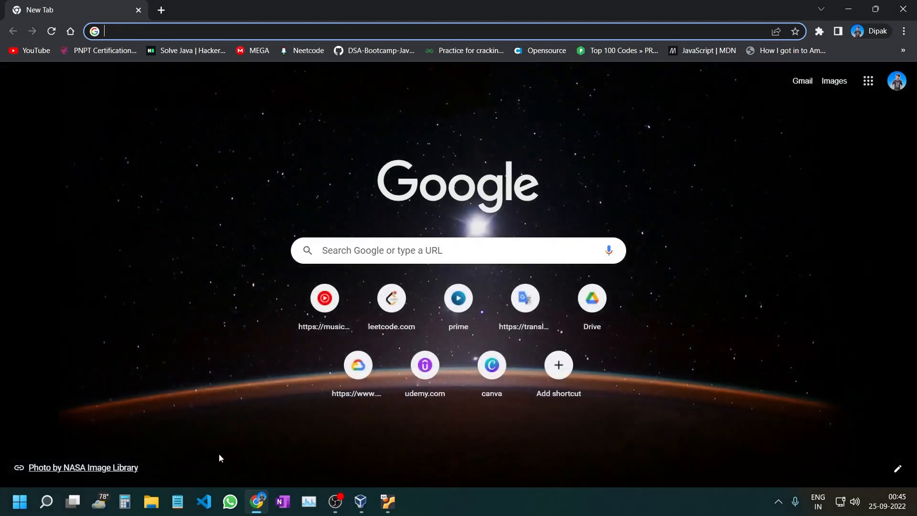
pyautogui.write('iamdkcoder')
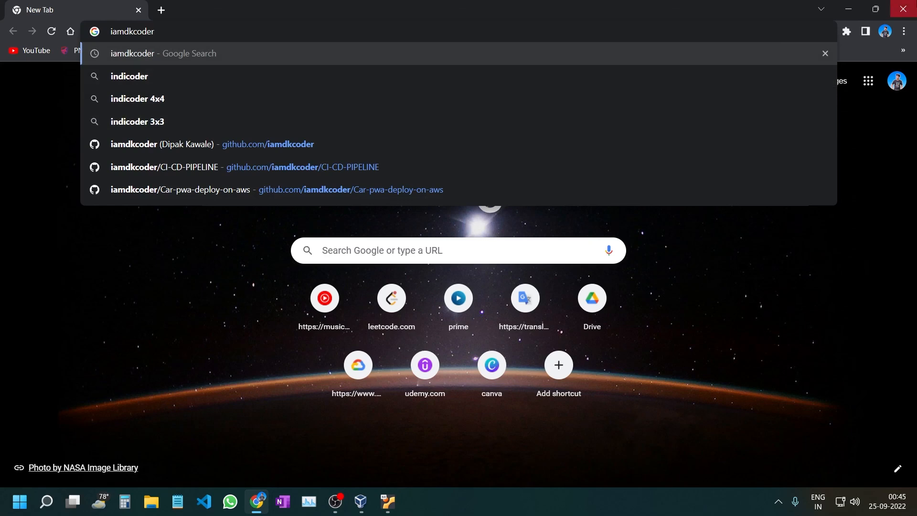
# Close Chrome on the host and quit Firefox in the guest, closing all its tabs.
pyautogui.click(904, 7)
pyautogui.click(773, 61)
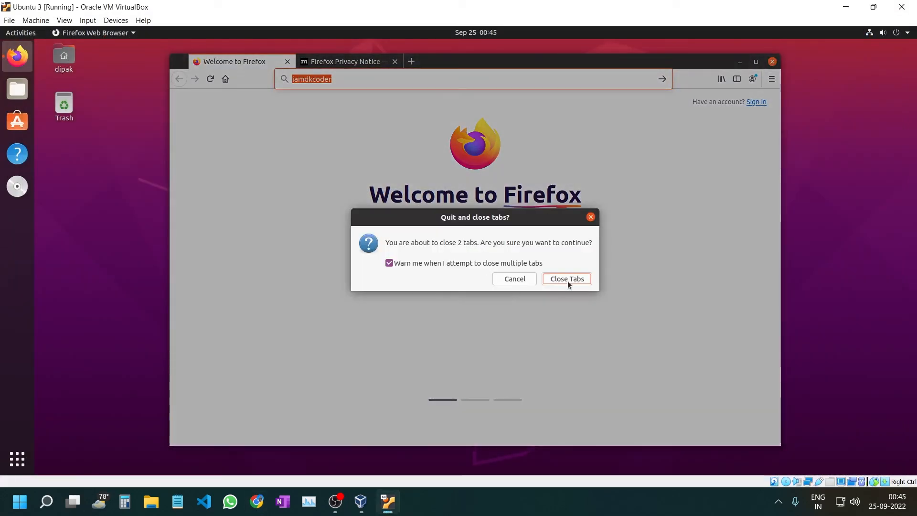
pyautogui.click(568, 281)
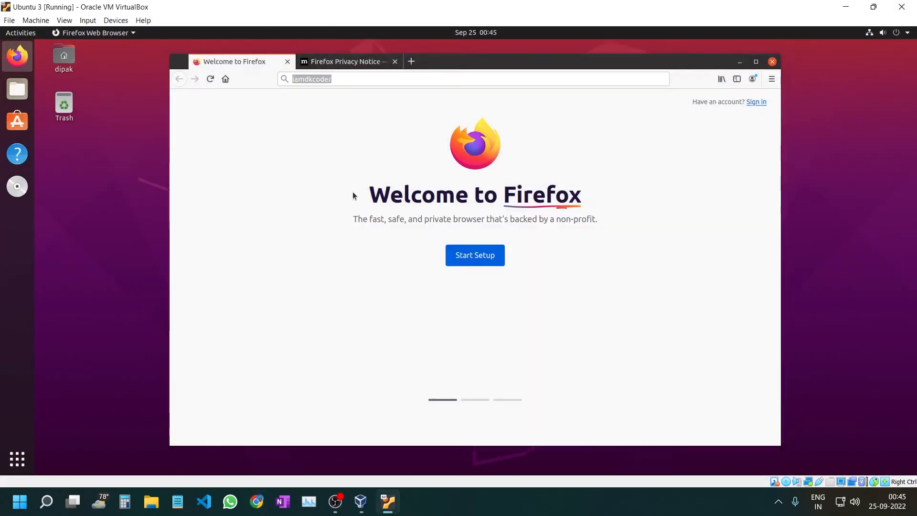
# Copy devop.jfif from the host's New Volume (E:) in File Explorer into the Home folder of the Ubuntu guest.
pyautogui.click(18, 90)
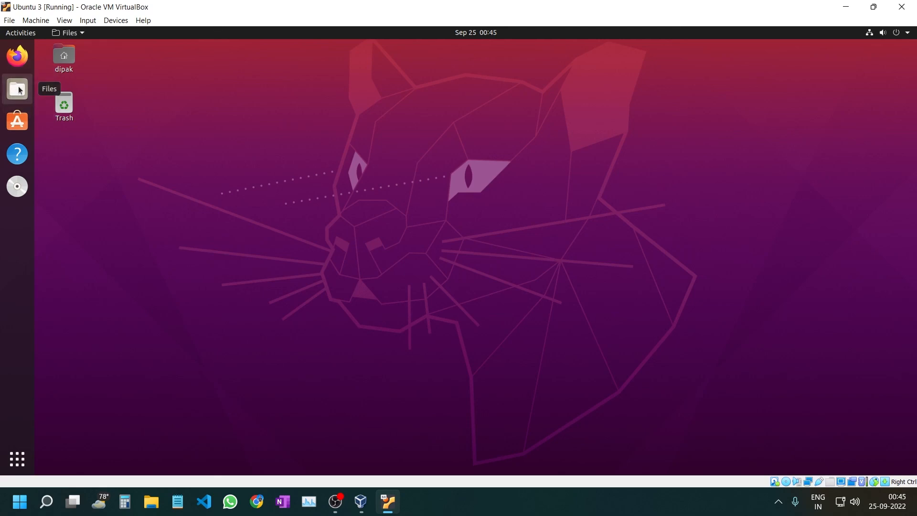
pyautogui.click(151, 501)
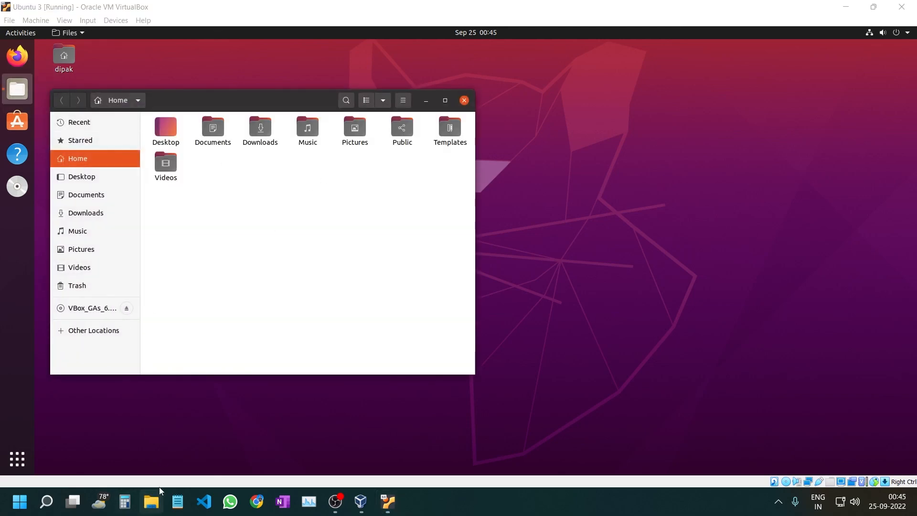
pyautogui.doubleClick(743, 9)
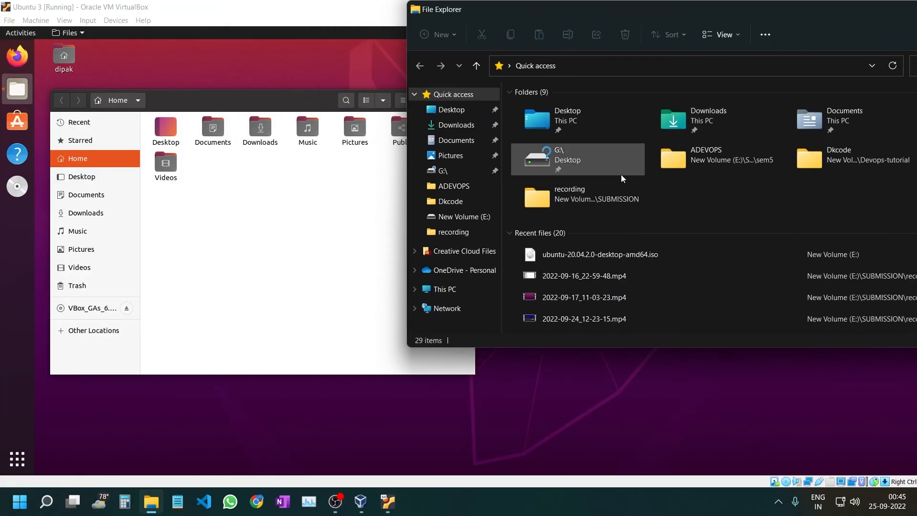
pyautogui.click(478, 216)
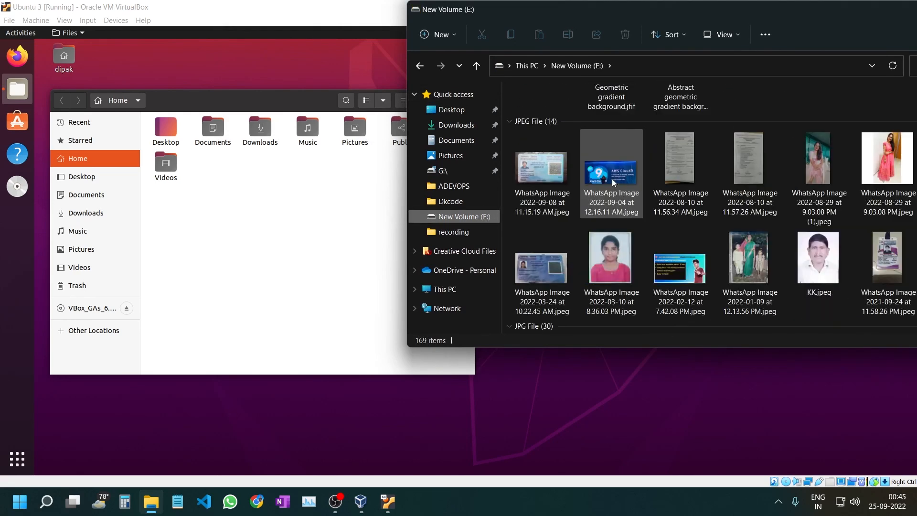
pyautogui.moveTo(735, 223); pyautogui.dragTo(301, 195)
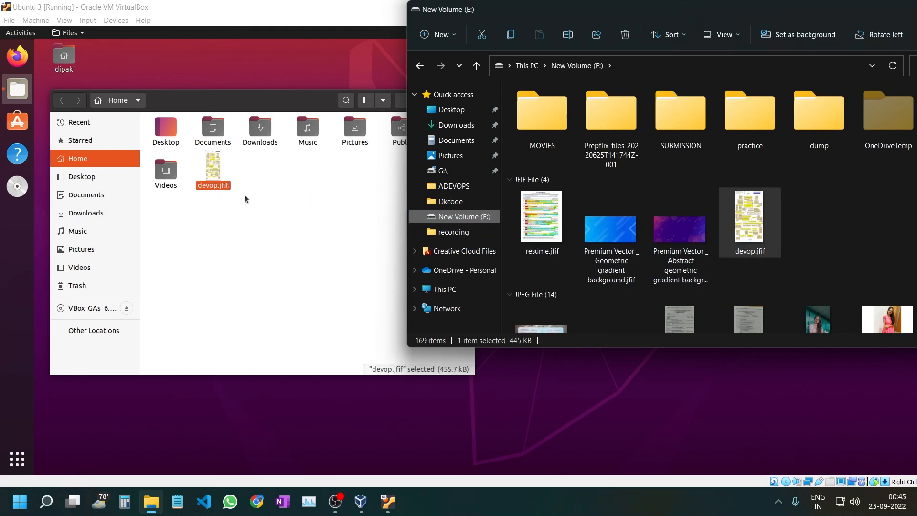
# View the copied devop.jfif enlarged in the guest's Image Viewer, and close the viewer and the Files window.
pyautogui.click(244, 195)
pyautogui.doubleClick(215, 175)
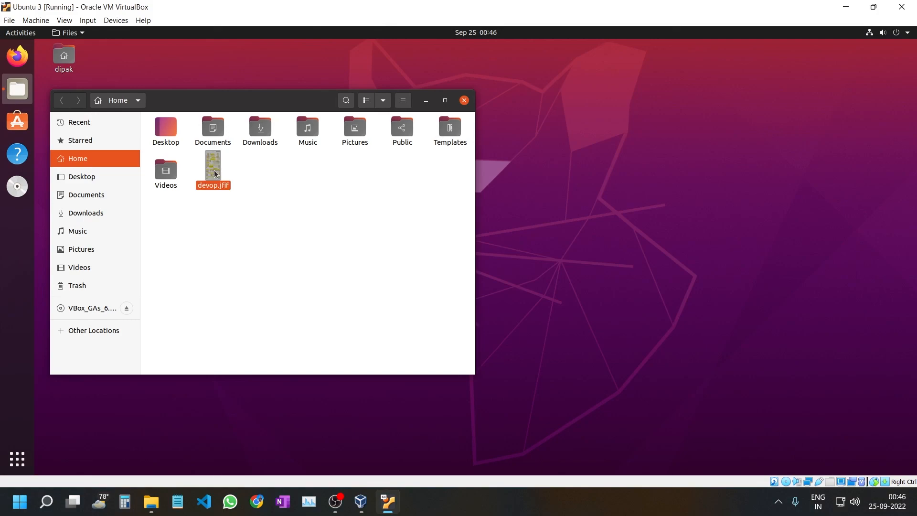
pyautogui.scroll(10, 432, 152)
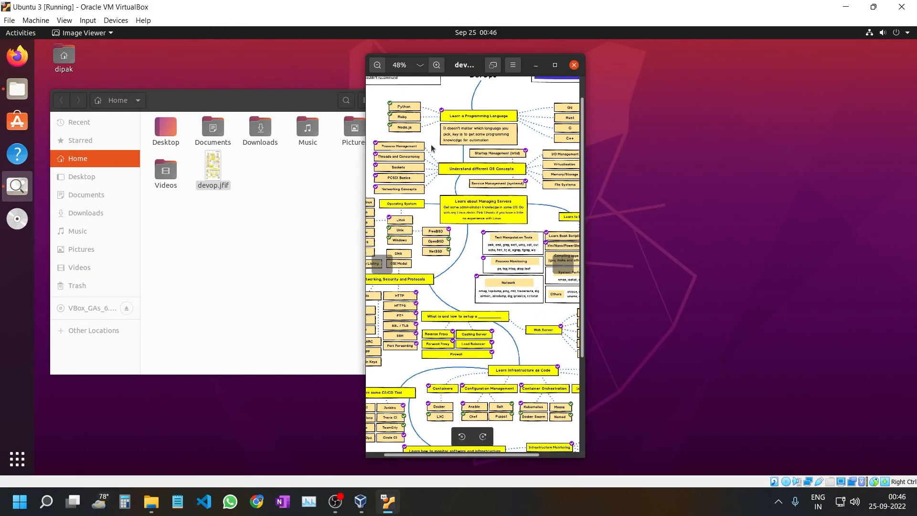
pyautogui.click(574, 65)
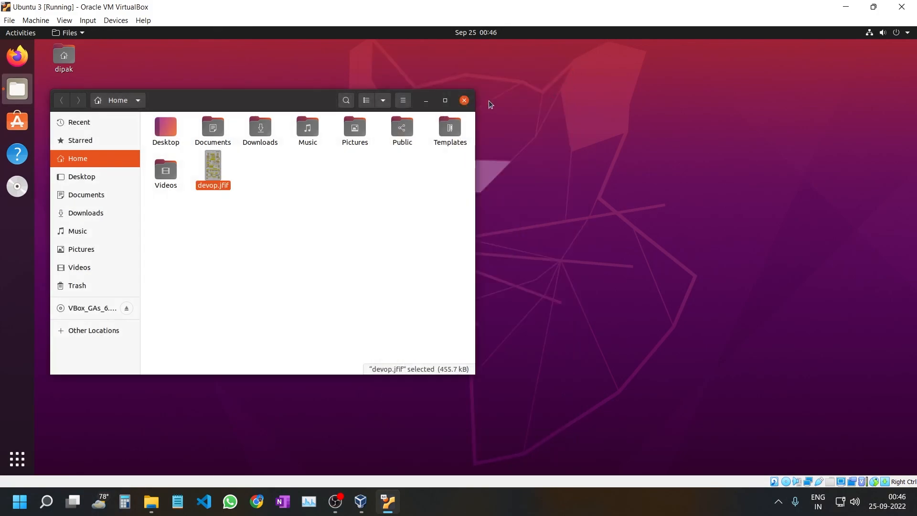
pyautogui.click(464, 101)
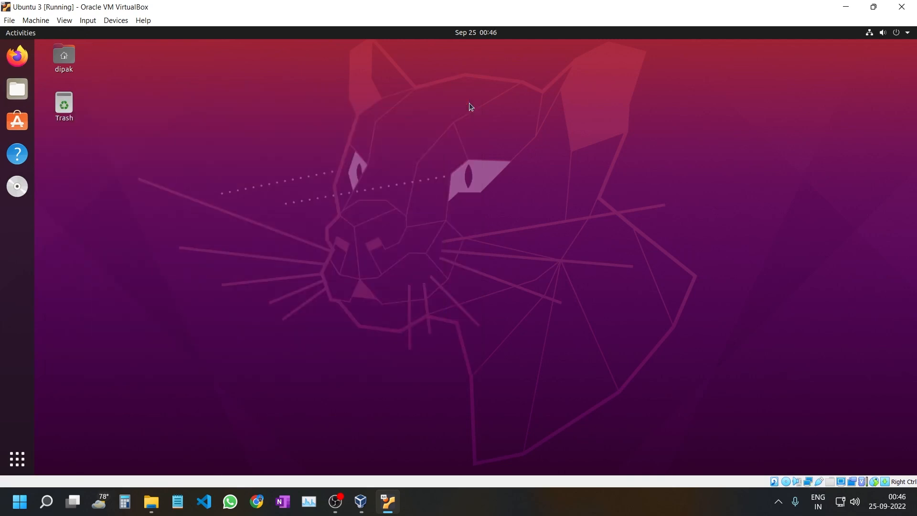